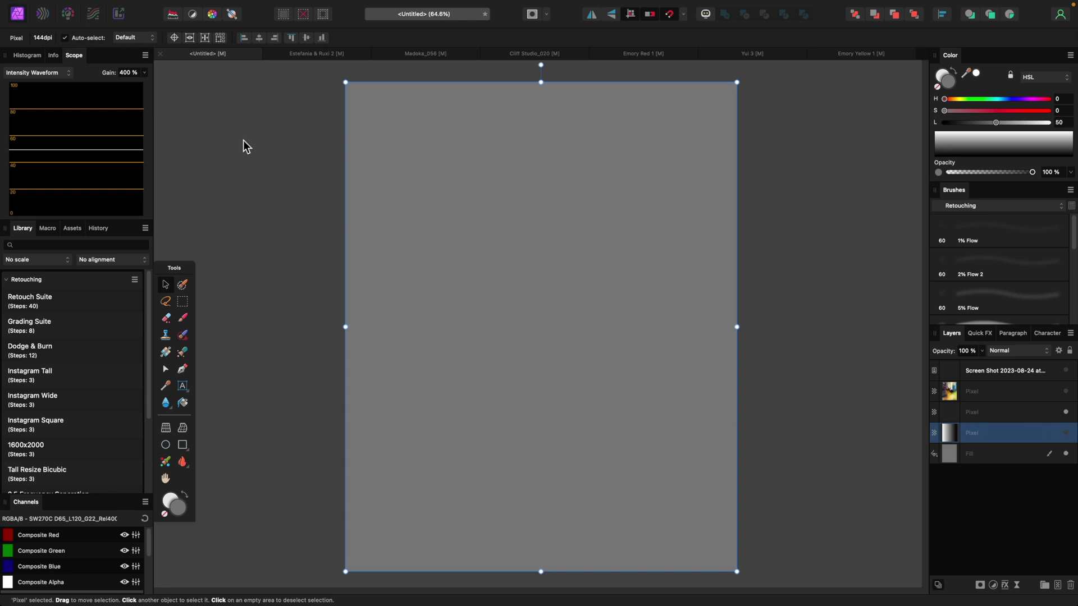
# - Examine the Scope's display modes, its gain setting and where the Scope is enabled among the available studio panels
pyautogui.click(69, 77)
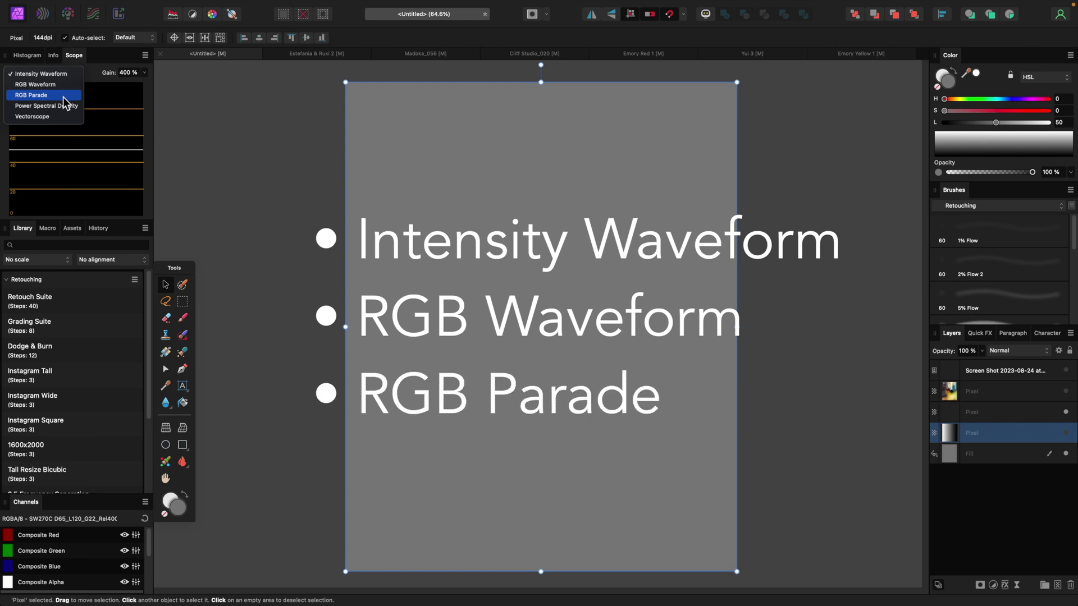
pyautogui.click(281, 153)
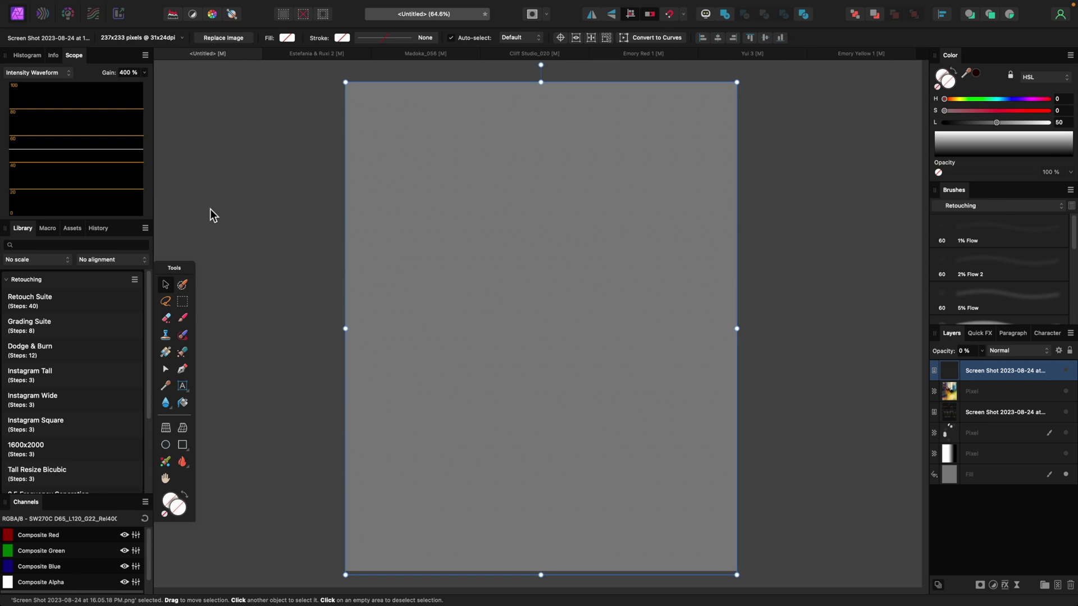
pyautogui.click(395, 7)
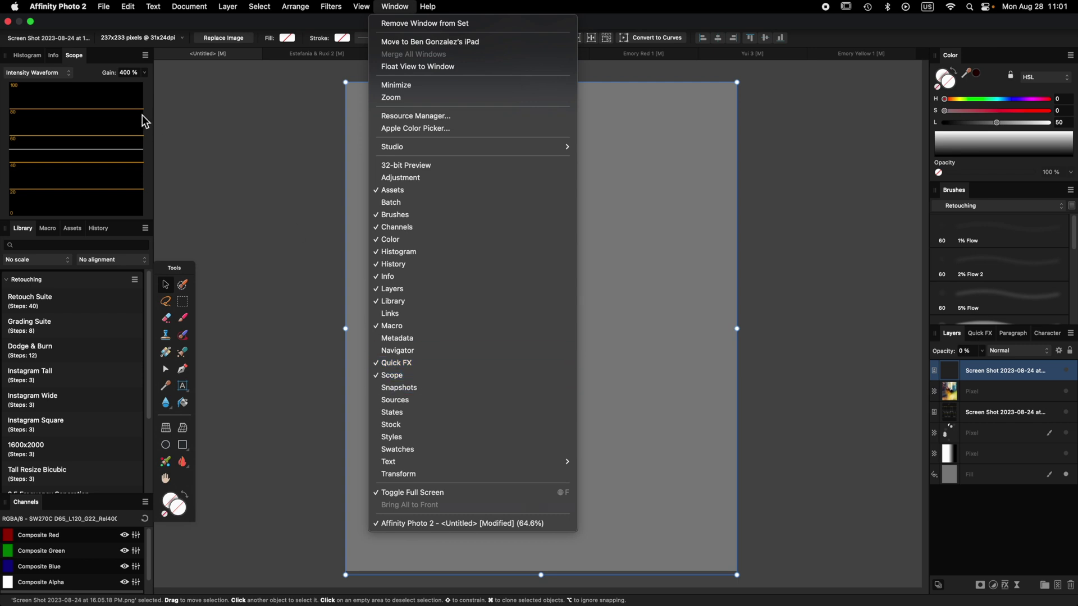
pyautogui.click(182, 119)
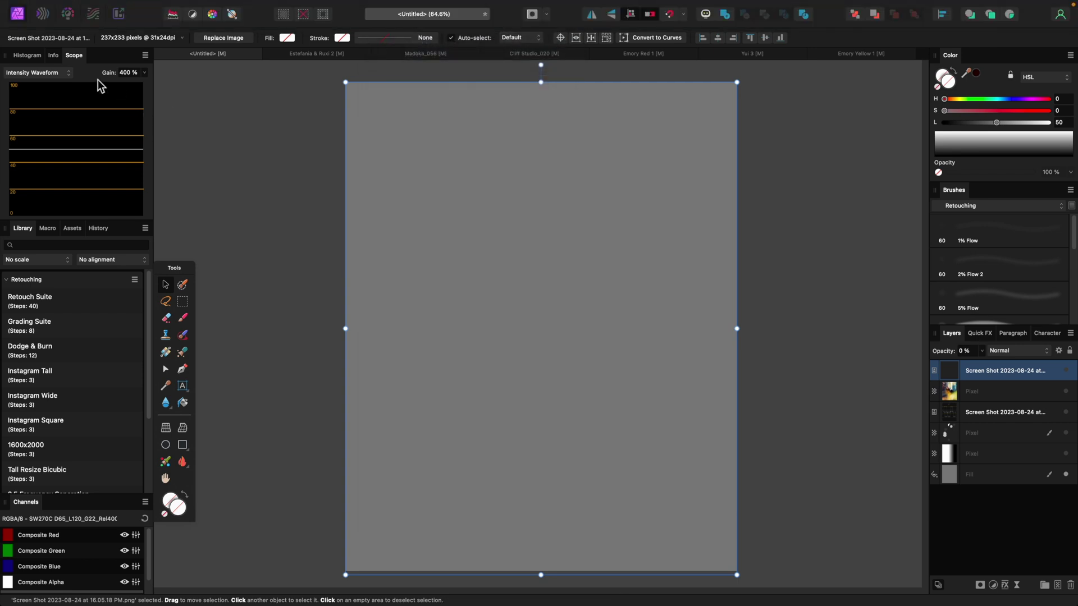
pyautogui.click(66, 74)
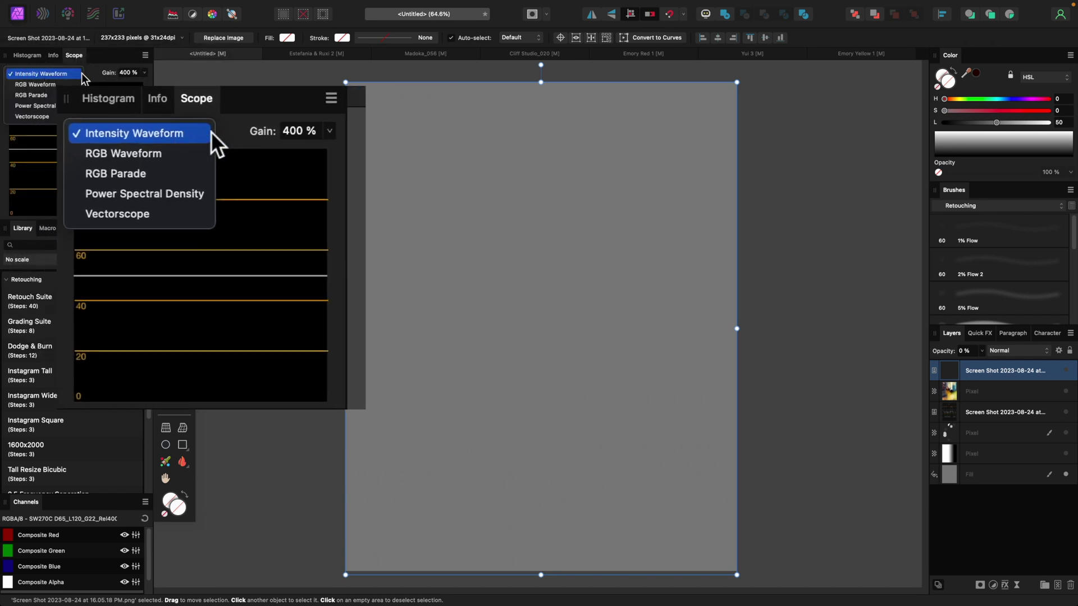
pyautogui.click(123, 101)
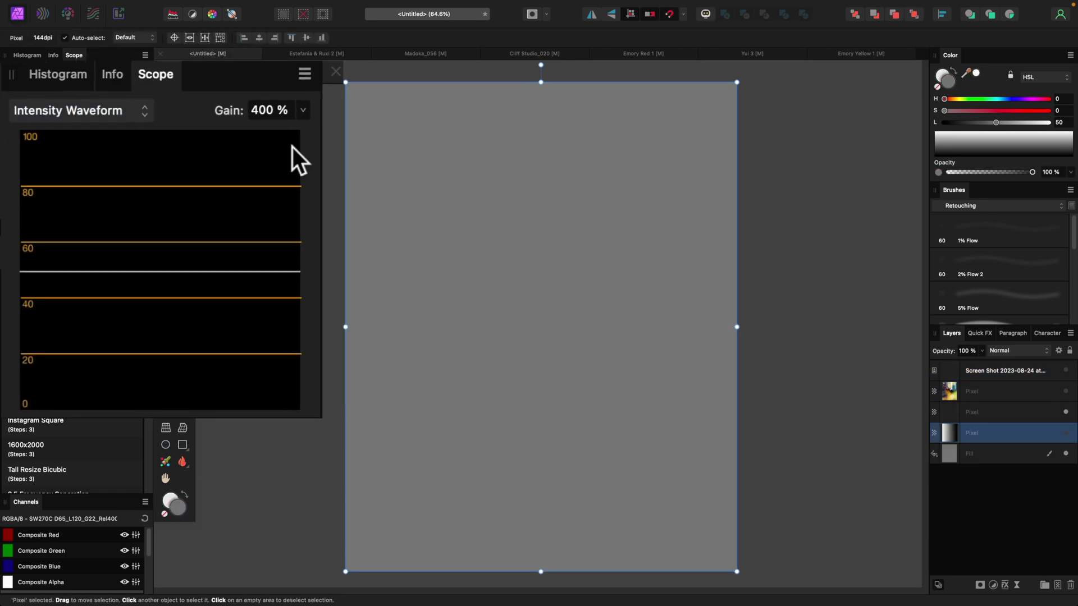
pyautogui.click(305, 114)
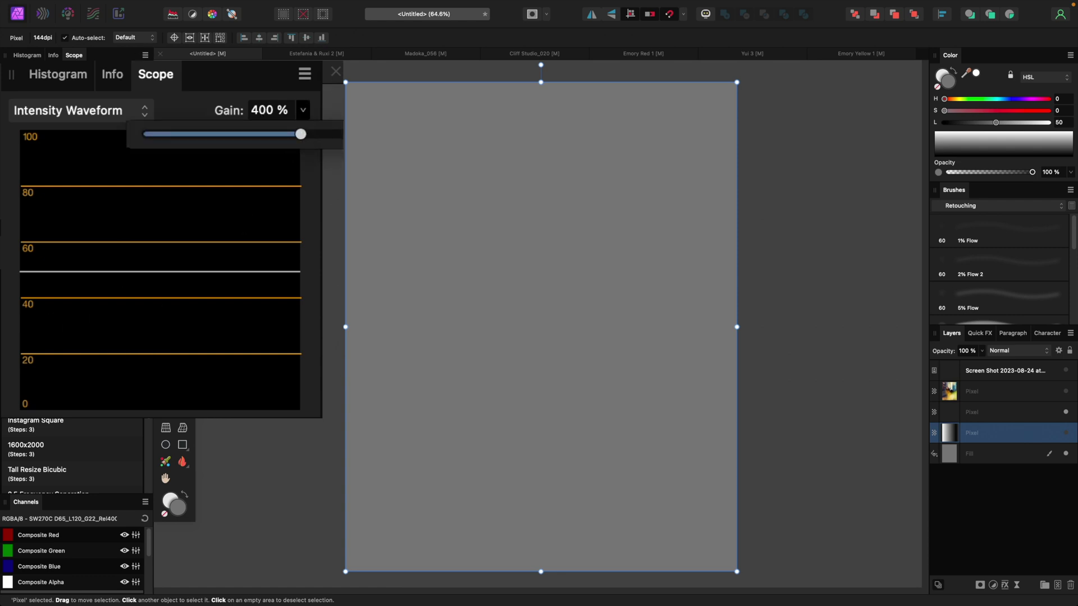
pyautogui.press('Escape')
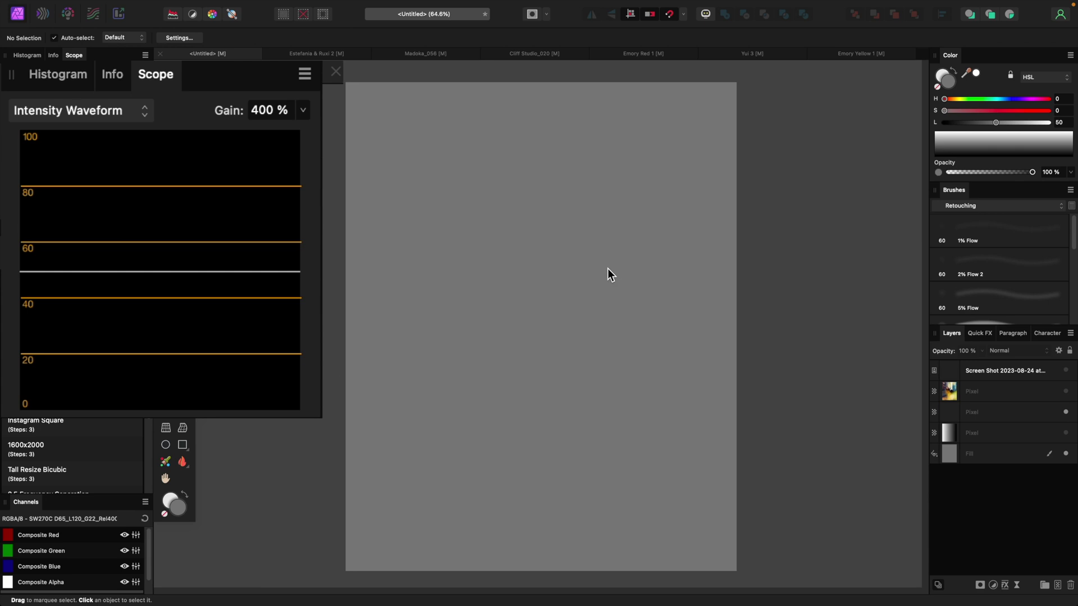
# - Raise the bottom Fill layer's lightness in stages to 57, 60 and 100 while comparing the intensity waveform
pyautogui.click(1005, 454)
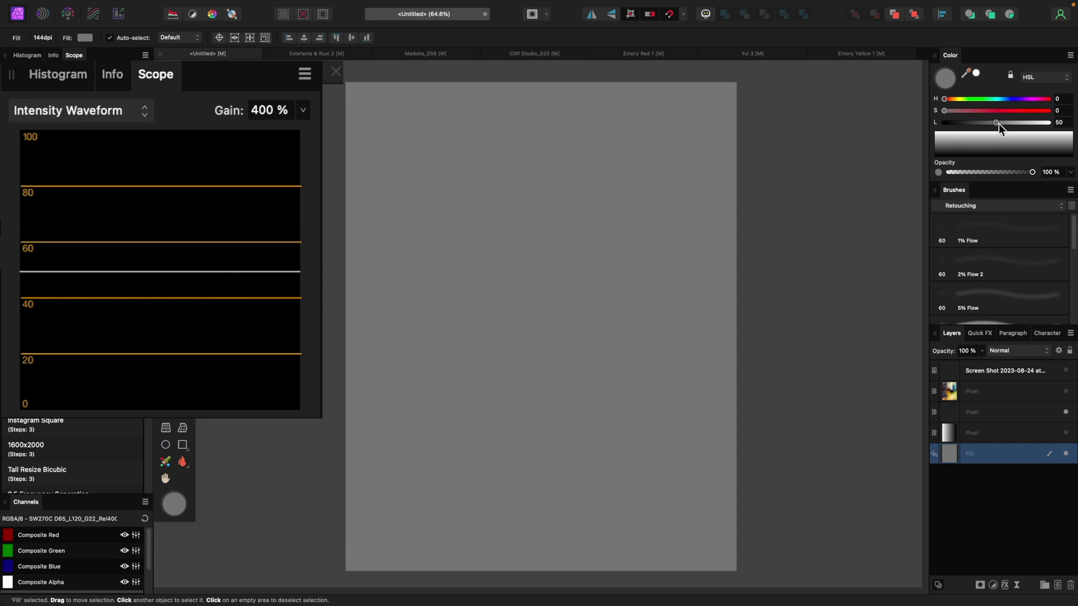
pyautogui.moveTo(997, 123); pyautogui.dragTo(1005, 124)
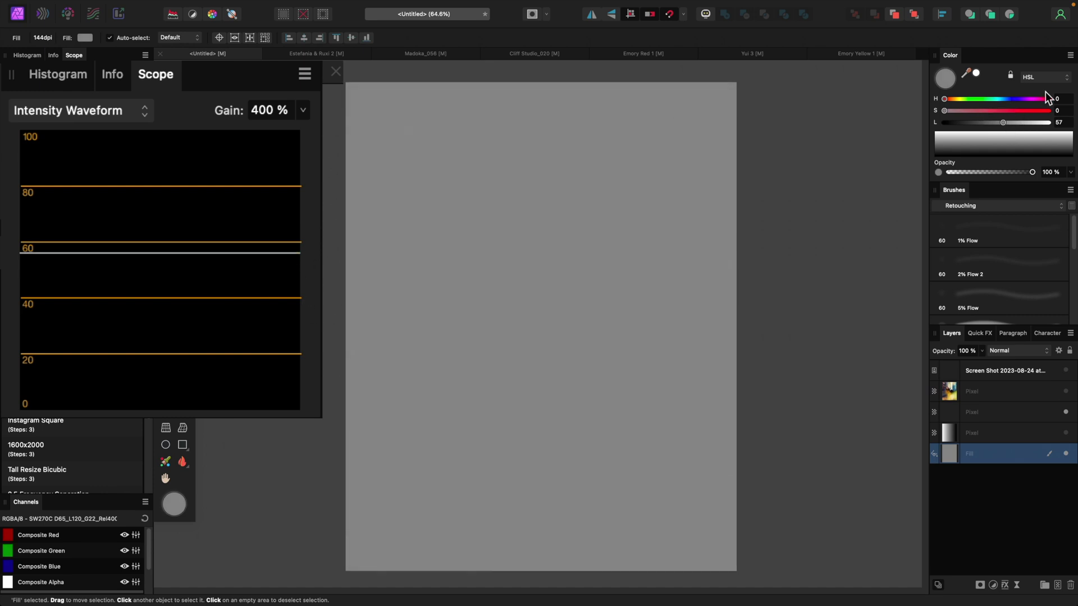
pyautogui.moveTo(1005, 123); pyautogui.dragTo(1009, 125)
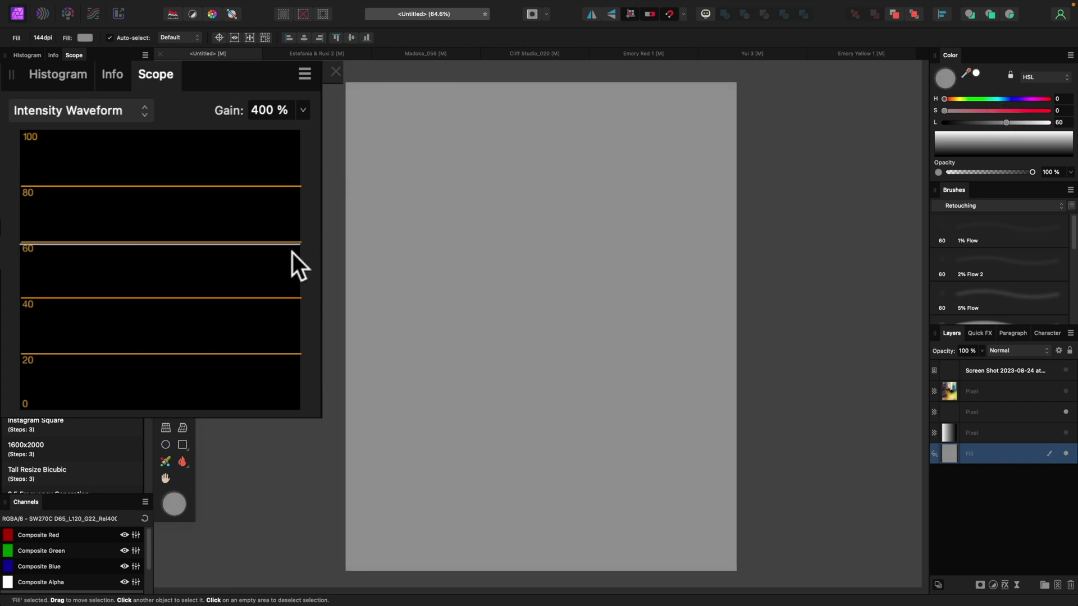
pyautogui.moveTo(1006, 124); pyautogui.dragTo(1056, 123)
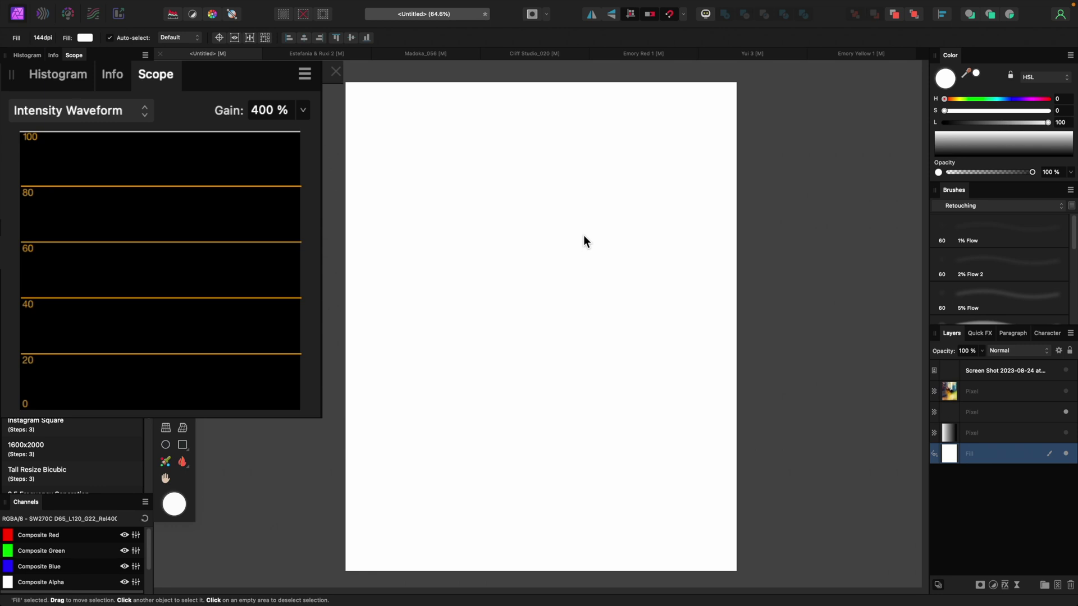
# - Darken the Fill layer through lightness 6, 0 and 1, and return it to mid-gray at lightness 50
pyautogui.moveTo(1046, 124); pyautogui.dragTo(949, 128)
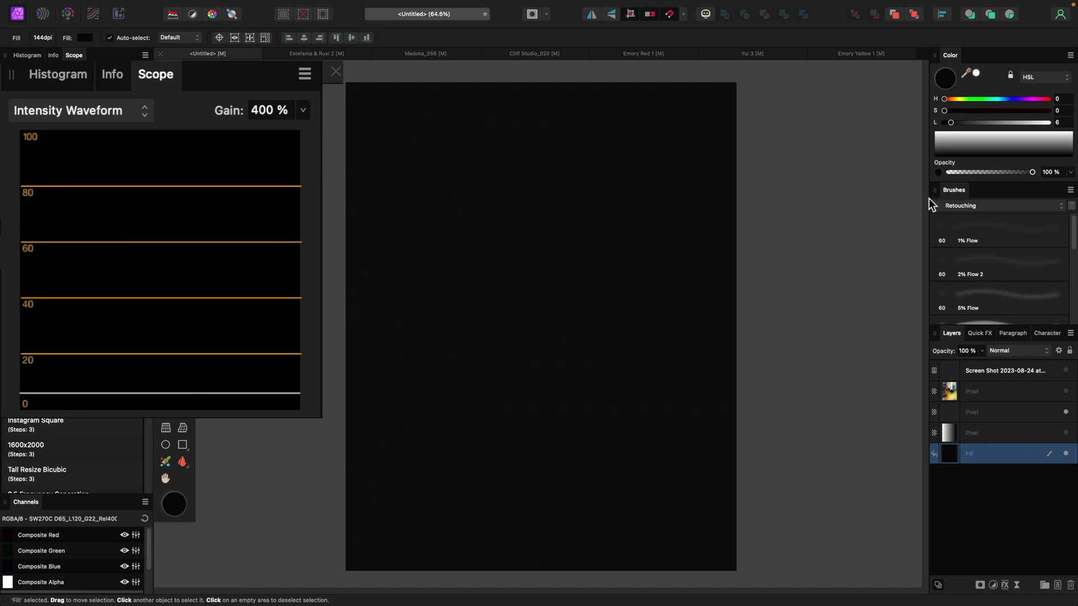
pyautogui.moveTo(951, 124); pyautogui.dragTo(944, 125)
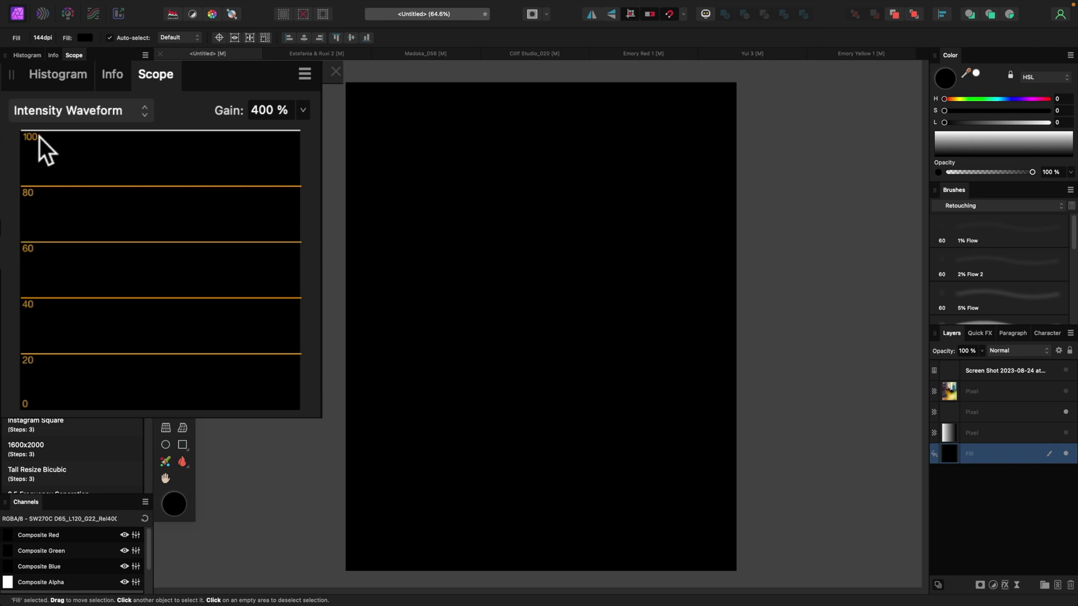
pyautogui.click(947, 124)
pyautogui.moveTo(947, 128); pyautogui.dragTo(947, 127)
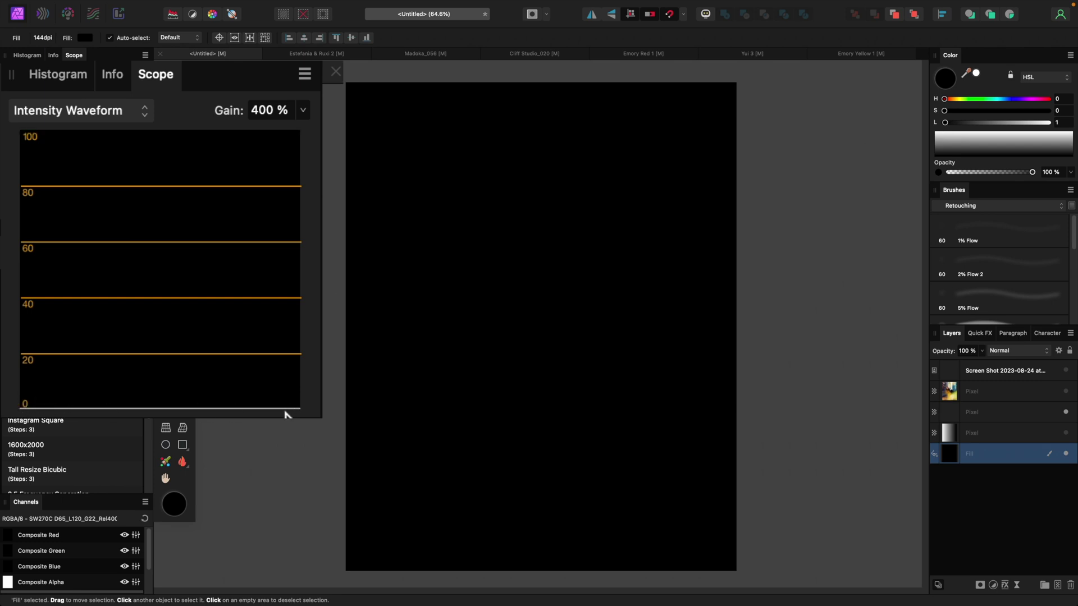
pyautogui.click(997, 123)
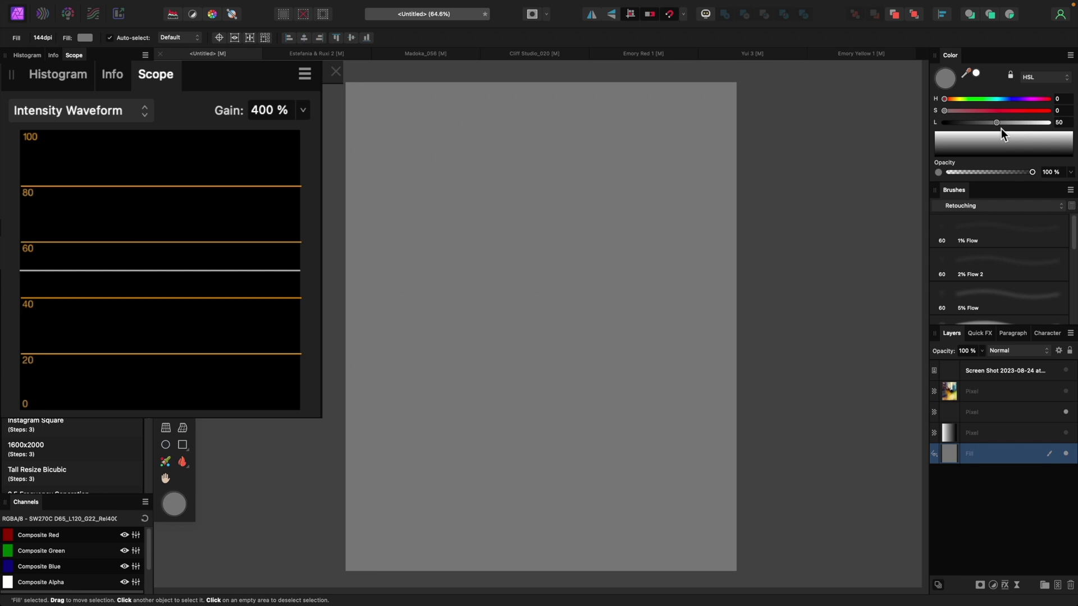
# - Show the white-to-black gradient Pixel layer and, with the Gradient tool, move its white start and black end inward to shorten the transition
pyautogui.click(1067, 433)
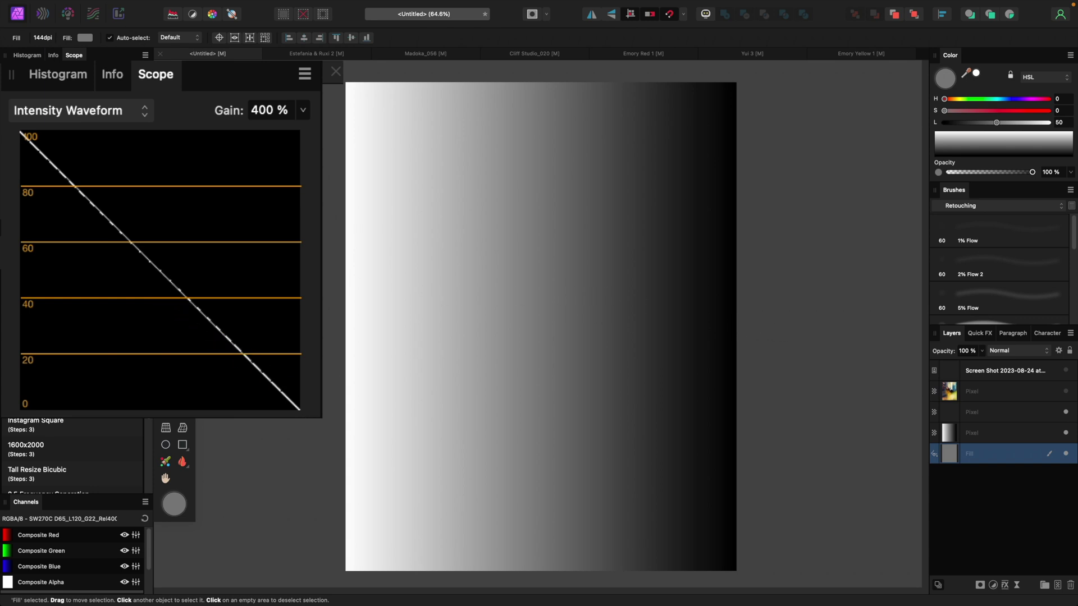
pyautogui.press('g')
pyautogui.click(949, 436)
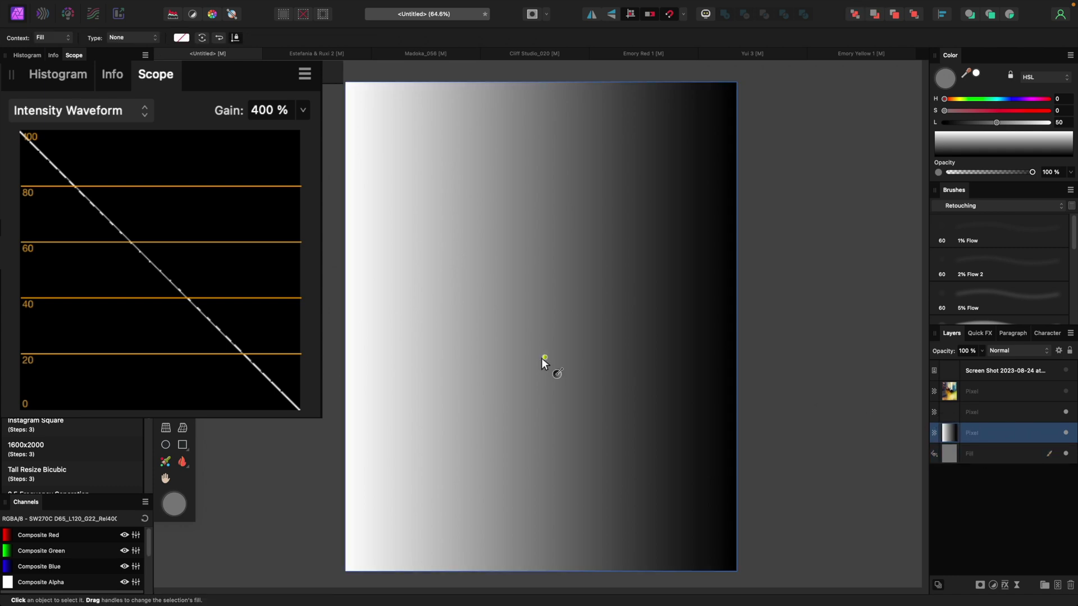
pyautogui.click(348, 318)
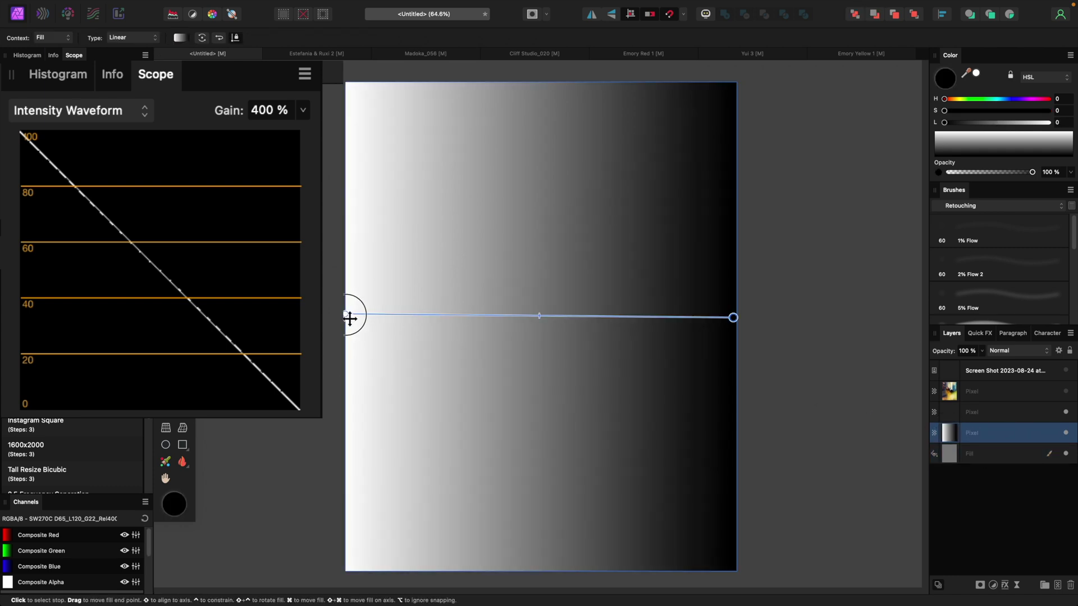
pyautogui.moveTo(350, 318); pyautogui.dragTo(519, 315)
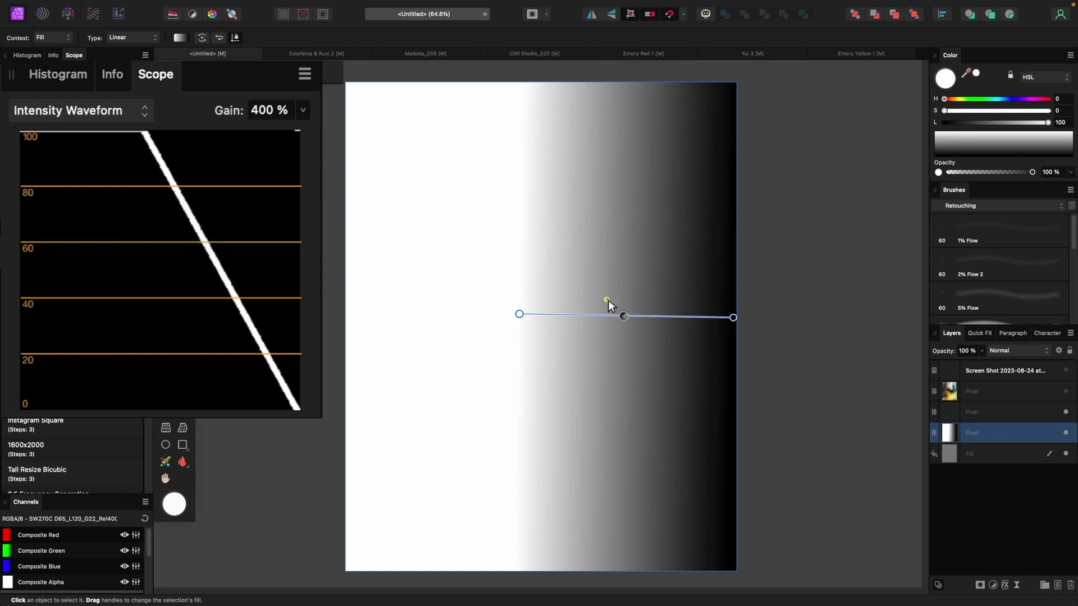
pyautogui.moveTo(733, 317); pyautogui.dragTo(668, 314)
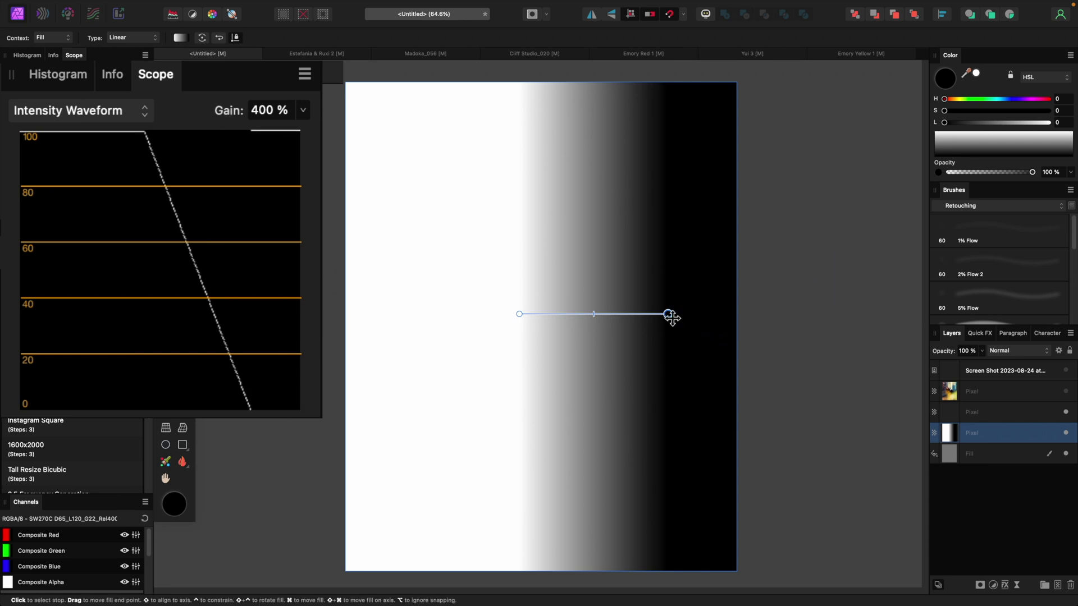
# - Set the lightness of the gradient's black end stop to 1 and deselect the gradient layer
pyautogui.click(179, 39)
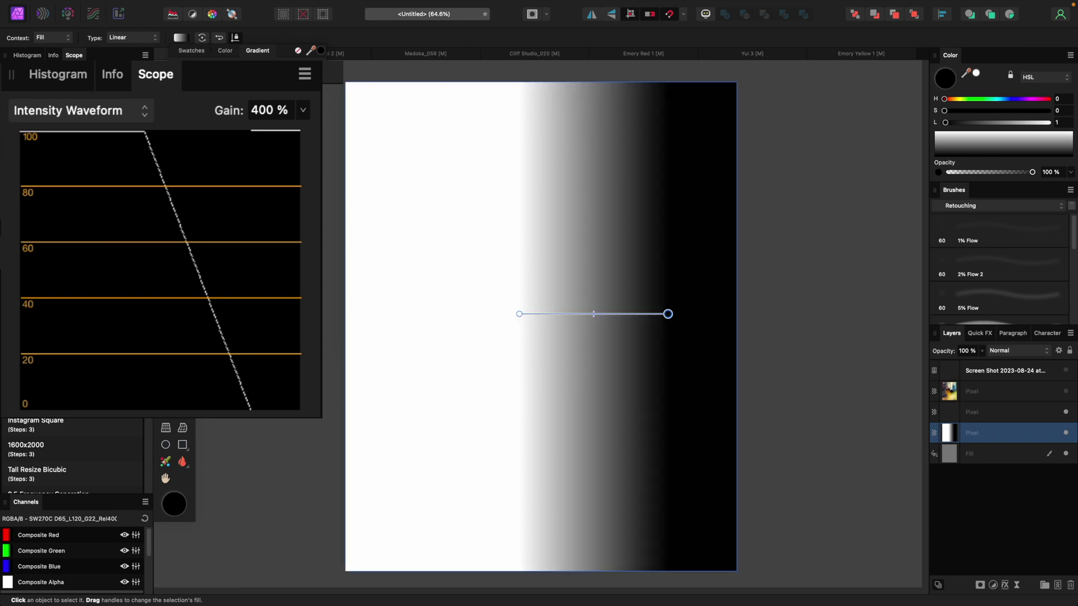
pyautogui.press('Escape')
pyautogui.press('super+d')
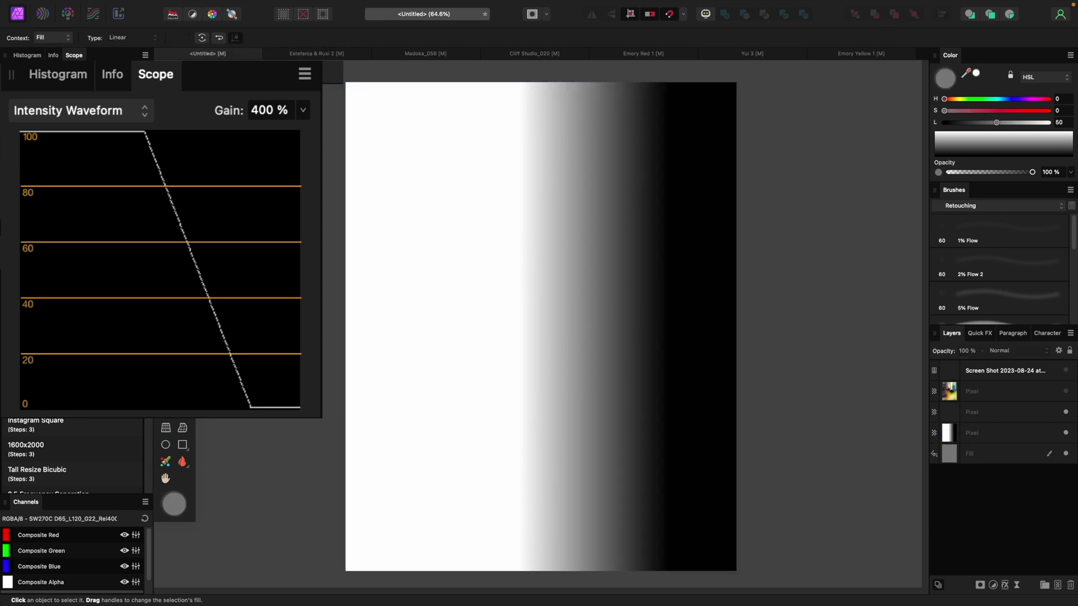
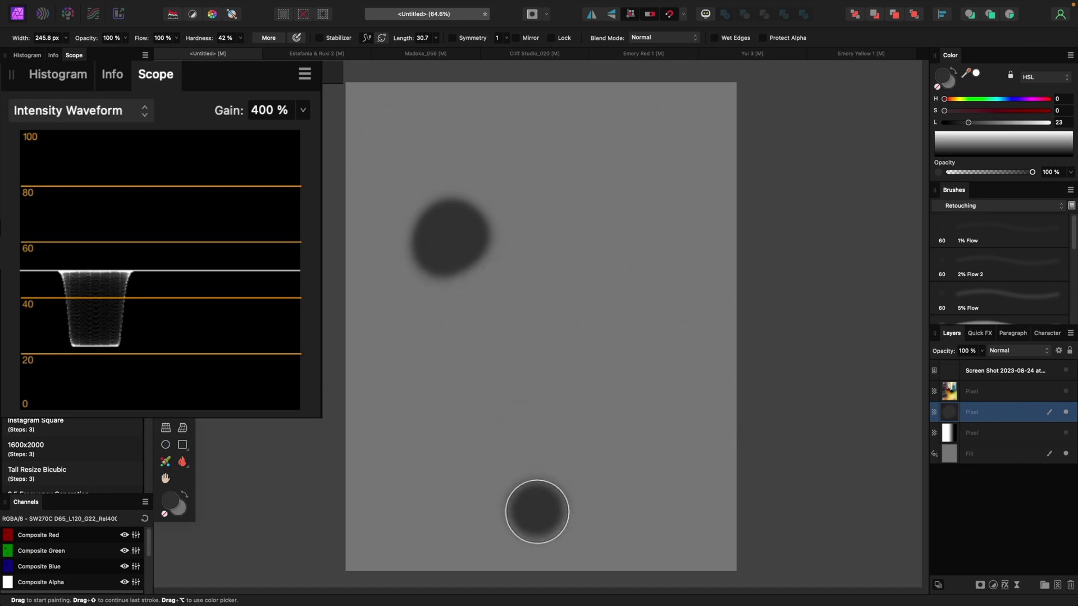
# - Paint soft dark gray spots near the canvas's bottom centre and upper-right corner, undoing a misplaced dab
pyautogui.click(534, 519)
pyautogui.click(683, 337)
pyautogui.press('super+z')
pyautogui.moveTo(654, 128); pyautogui.dragTo(678, 108)
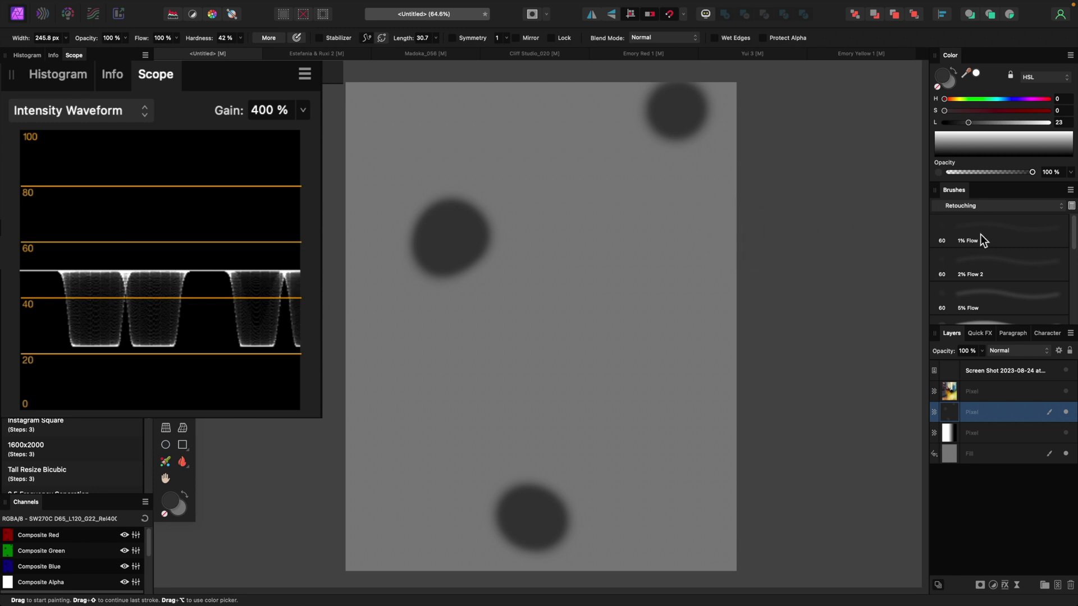
# - Set the brush color's lightness to 80 and paint a soft spot near the canvas's upper right and a 100% hardness spot at its middle left
pyautogui.moveTo(1023, 123); pyautogui.dragTo(1028, 123)
pyautogui.click(600, 157)
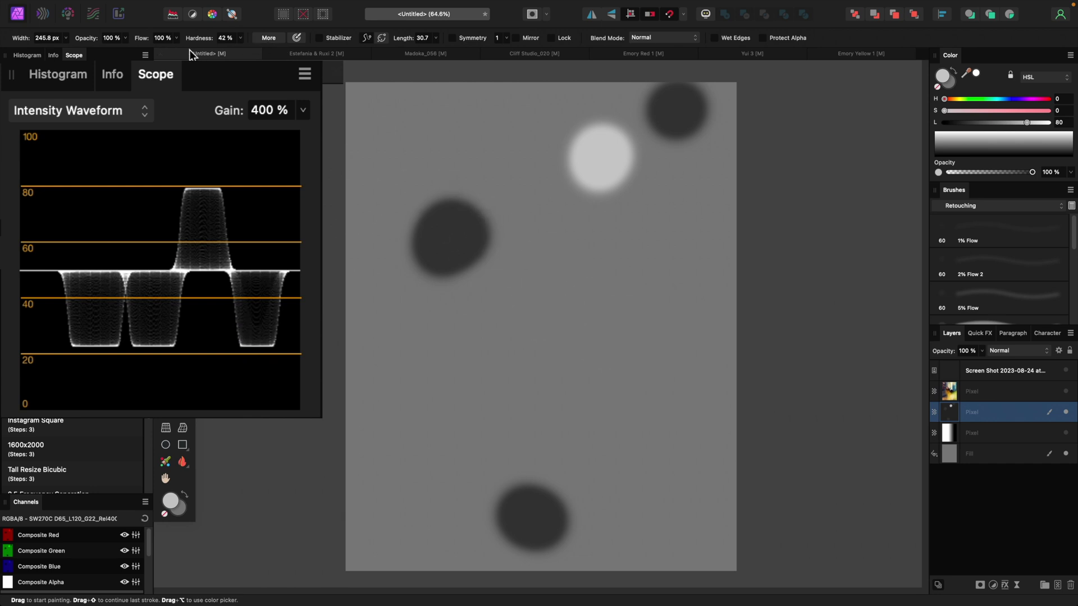
pyautogui.moveTo(240, 38)
pyautogui.mouseDown()
pyautogui.moveTo(246, 53)
pyautogui.moveTo(332, 50)
pyautogui.mouseUp()
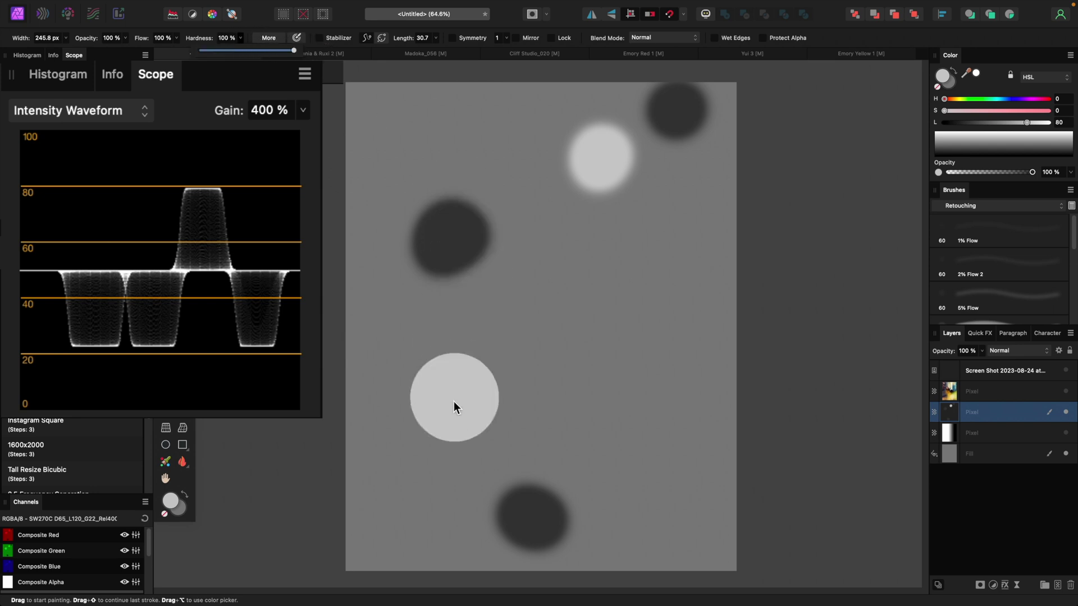
pyautogui.click(428, 395)
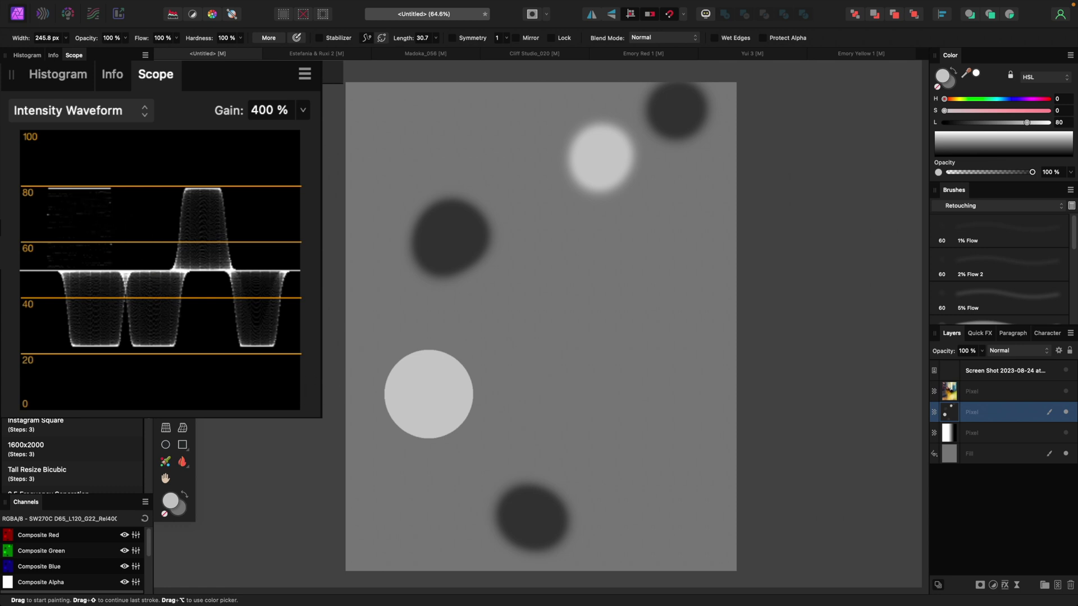
# - Paint a softer light gray spot at 56% hardness just above the hard-edged circle, undoing any extra dab
pyautogui.click(426, 335)
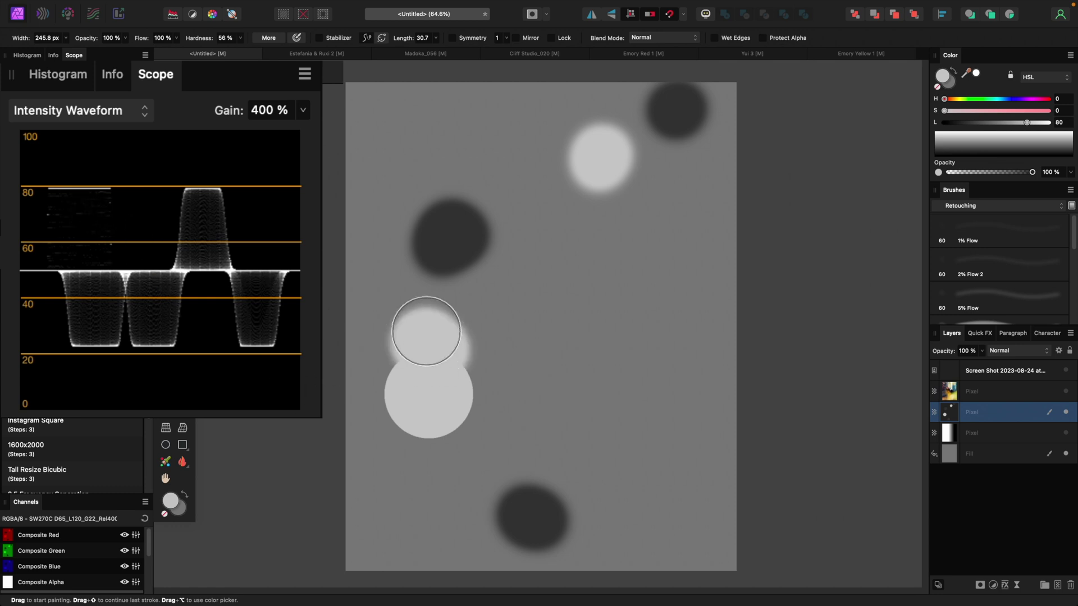
pyautogui.click(500, 360)
pyautogui.press('super+z')
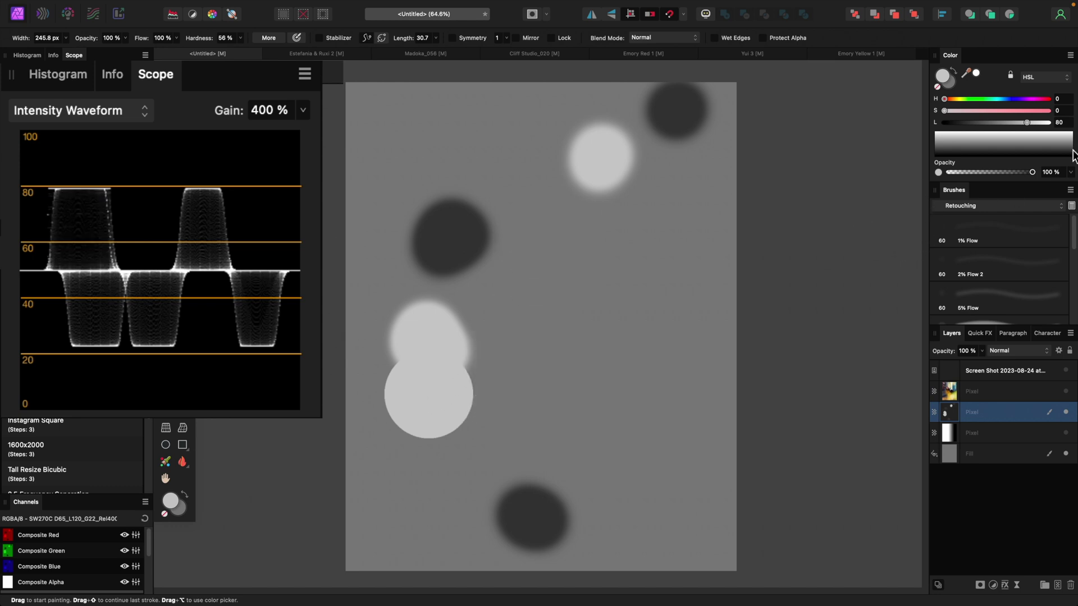
# - Shrink the brush to 92.7 px and paint a short stroke at lightness 93 and a dab at lightness 100 near the canvas's top edge
pyautogui.moveTo(1033, 122); pyautogui.dragTo(1042, 123)
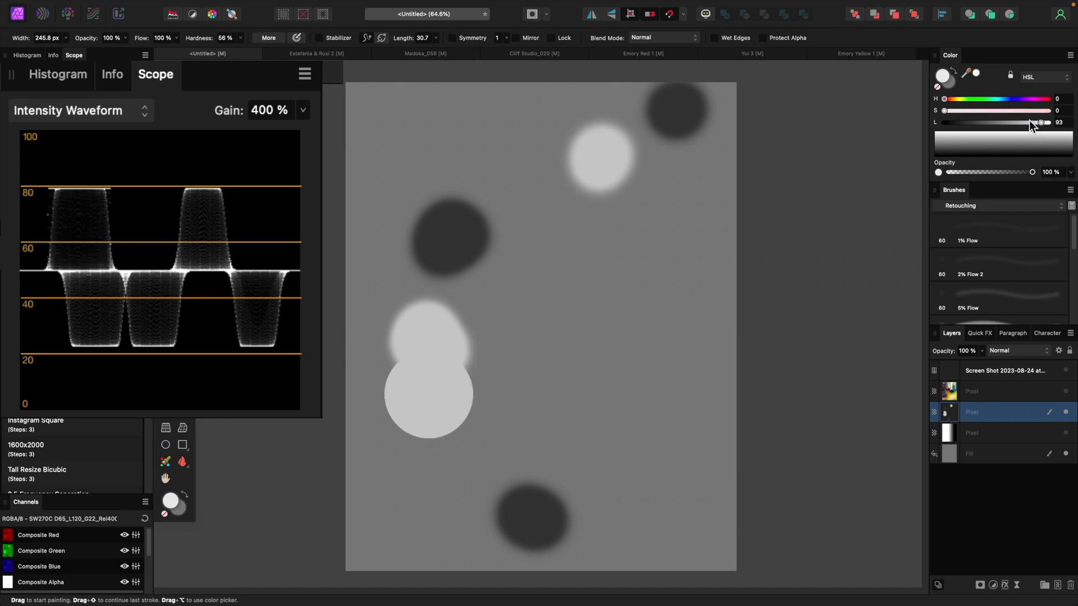
pyautogui.press('[')
pyautogui.press('[')
pyautogui.press('[')
pyautogui.press('[')
pyautogui.press('[')
pyautogui.press('[')
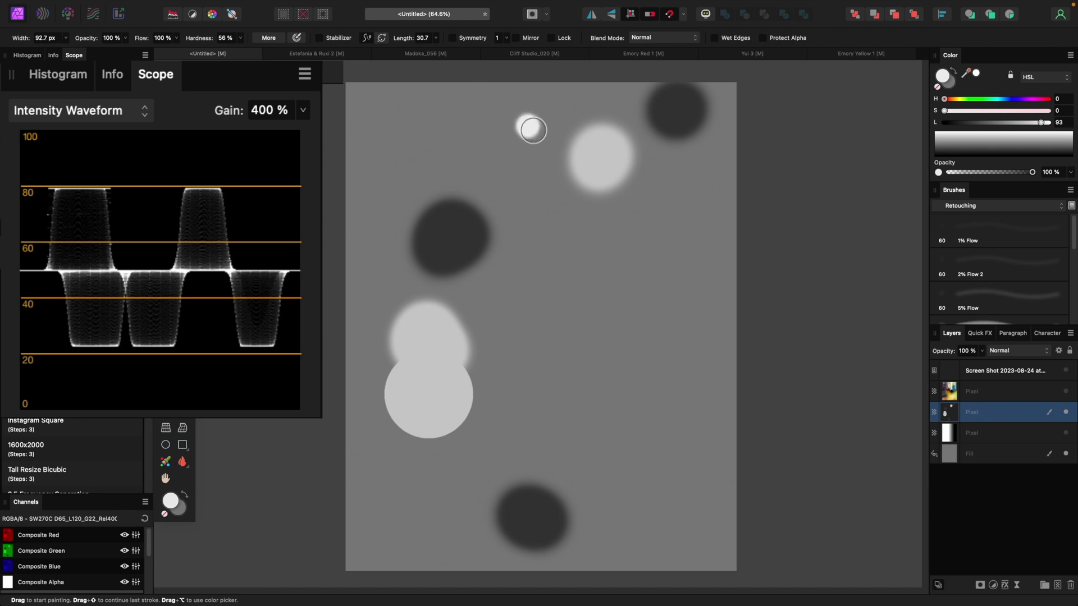
pyautogui.moveTo(529, 126); pyautogui.dragTo(527, 104)
pyautogui.moveTo(1042, 123); pyautogui.dragTo(1048, 123)
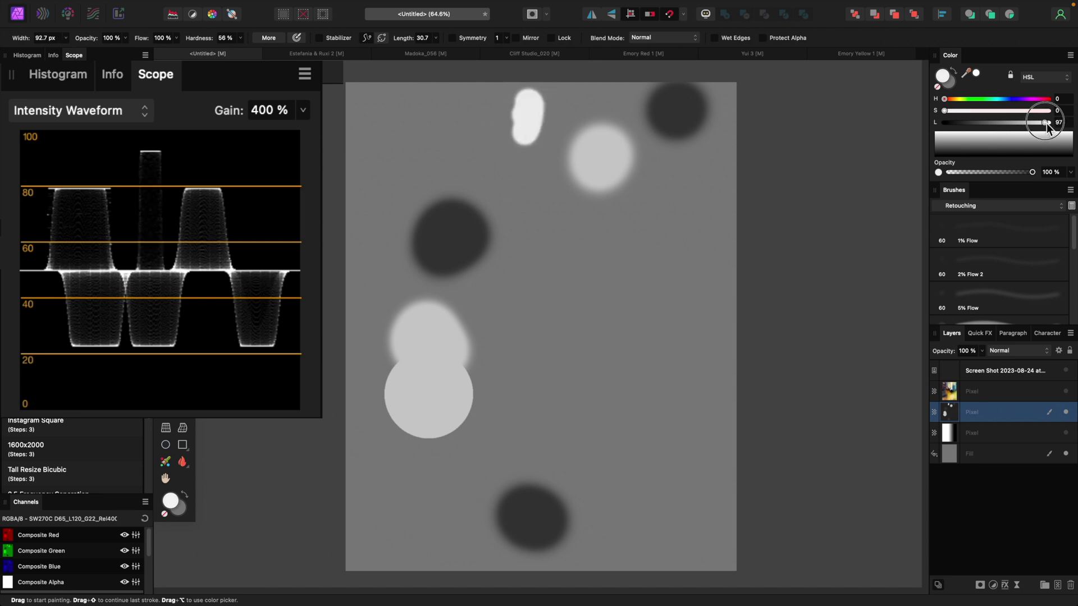
pyautogui.click(549, 88)
# - Capture a screenshot of the intensity waveform graph and place it in the document, stretched to cover the whole canvas
pyautogui.click(618, 197)
pyautogui.moveTo(620, 201)
pyautogui.mouseDown()
pyautogui.moveTo(717, 395)
pyautogui.moveTo(799, 407)
pyautogui.moveTo(828, 397)
pyautogui.mouseUp()
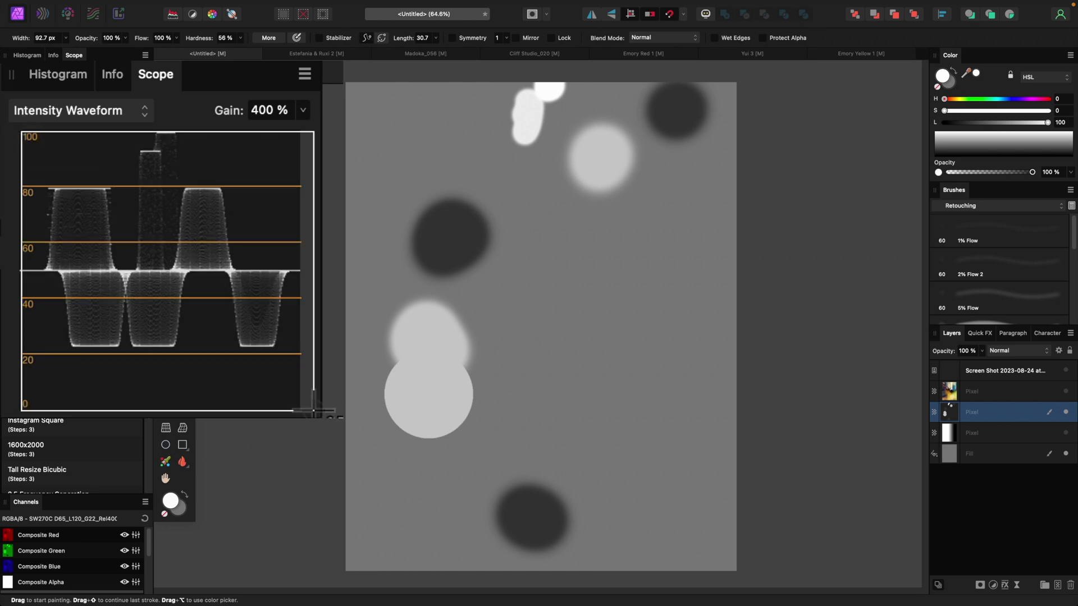
pyautogui.click(107, 8)
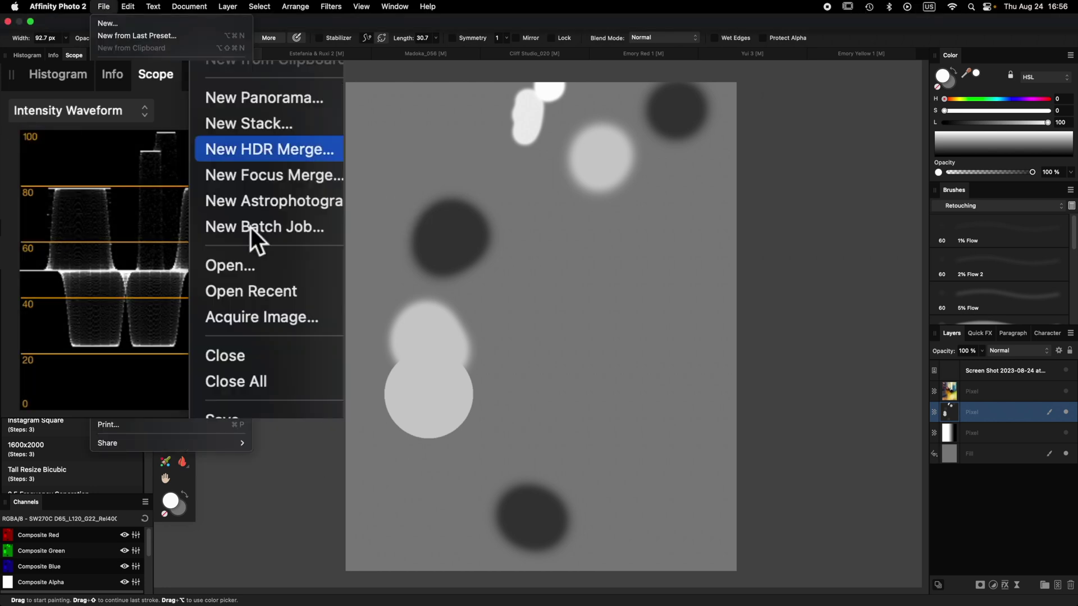
pyautogui.click(107, 382)
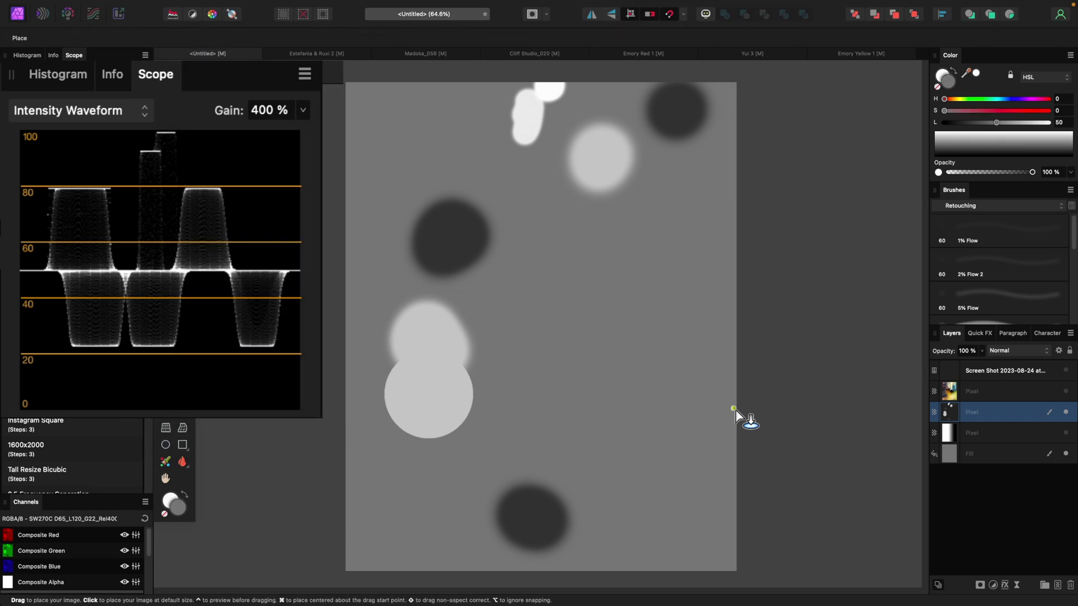
pyautogui.moveTo(348, 88); pyautogui.dragTo(712, 512)
pyautogui.moveTo(542, 474); pyautogui.dragTo(541, 571)
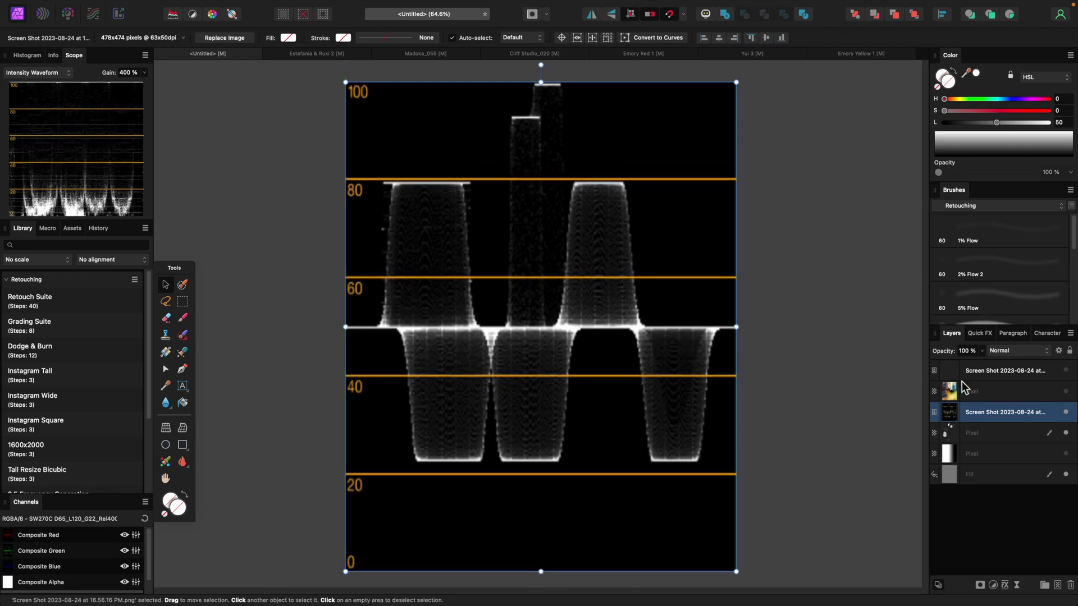
# - Lower the placed waveform screenshot's layer opacity to 45% so it overlays the painted spots
pyautogui.click(984, 353)
pyautogui.moveTo(982, 365); pyautogui.dragTo(934, 366)
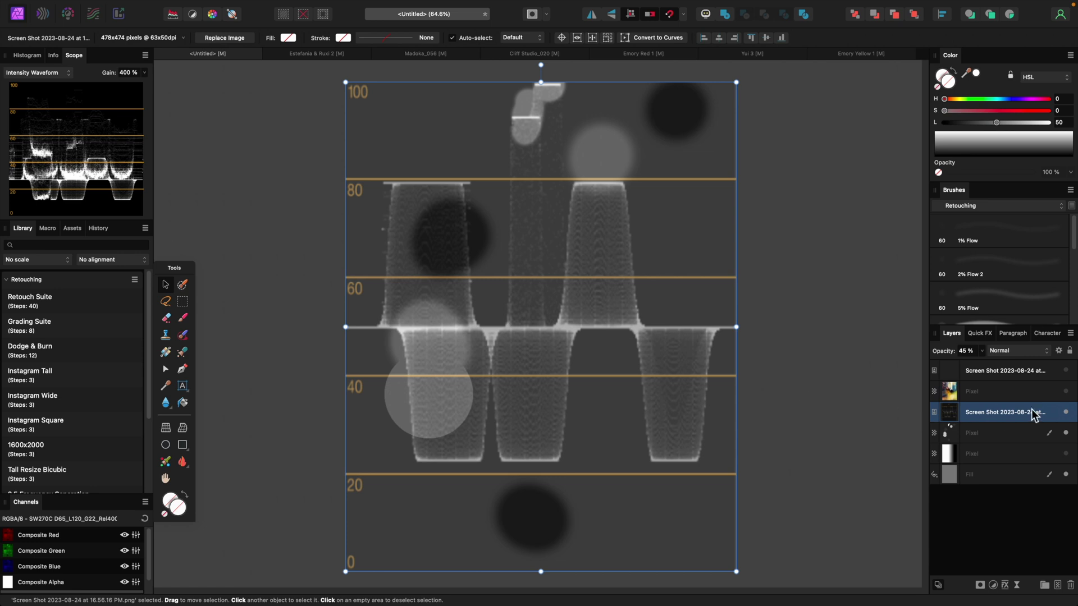
# - Hide the 45% waveform screenshot and the painted spots layer, and show the gradient and color photo layers
pyautogui.click(1066, 413)
pyautogui.click(1066, 432)
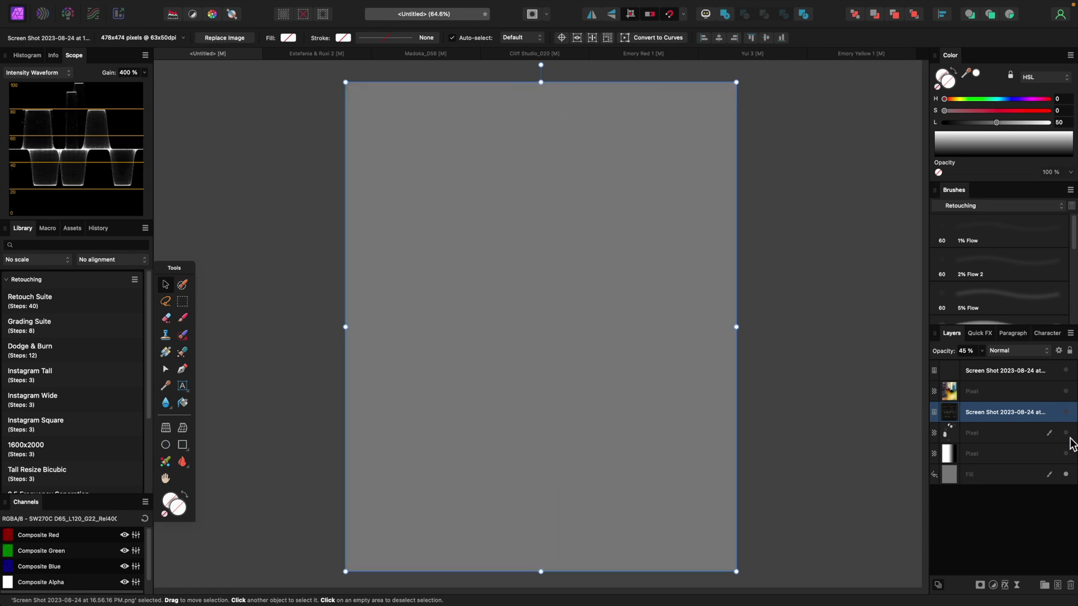
pyautogui.click(1066, 454)
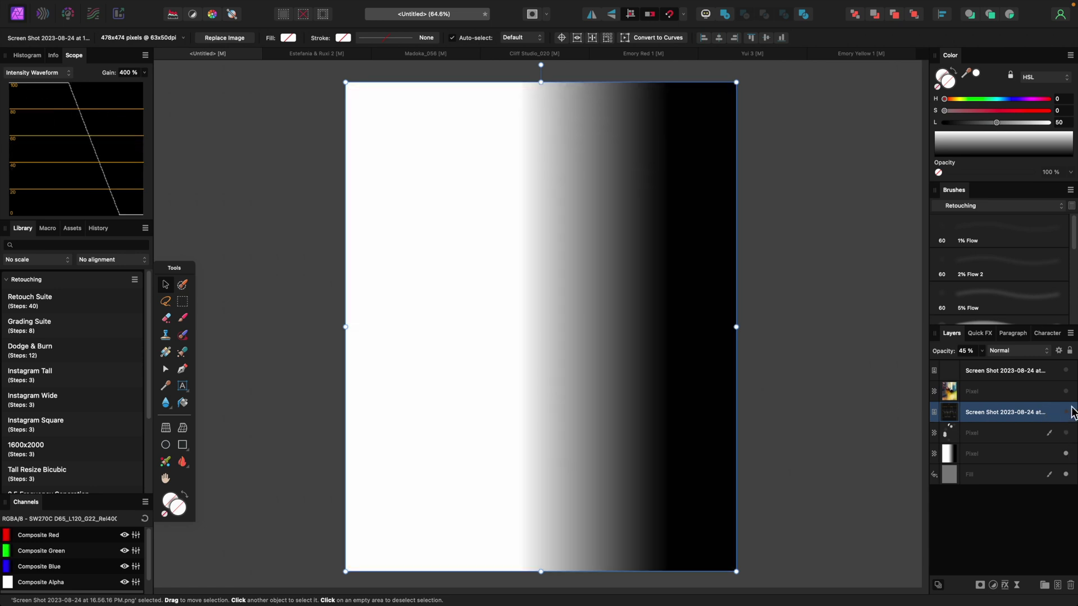
pyautogui.click(1066, 392)
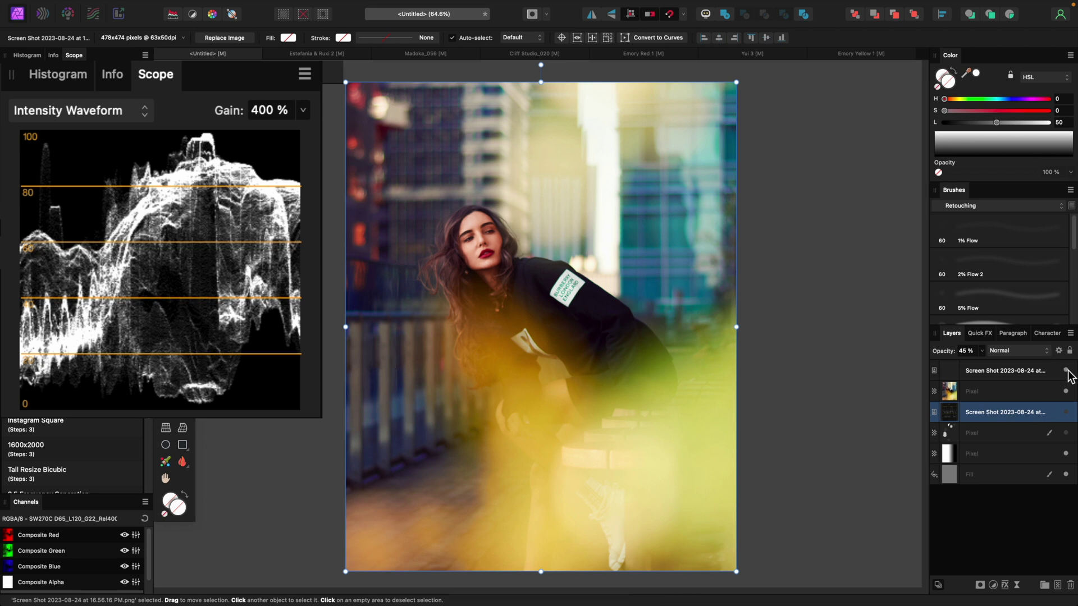
# - Compare the photo with the uppermost waveform screenshot by varying its opacity through 18%, 100%, 0%, 62% and 50%, then fading it out again
pyautogui.click(977, 369)
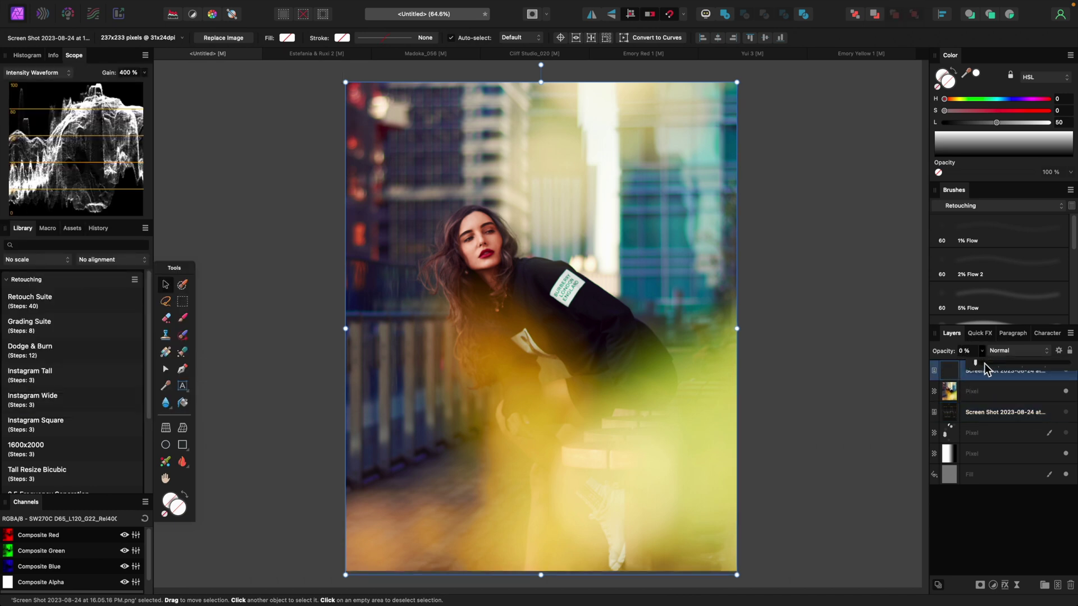
pyautogui.moveTo(984, 364)
pyautogui.mouseDown()
pyautogui.moveTo(1061, 375)
pyautogui.moveTo(989, 373)
pyautogui.mouseUp()
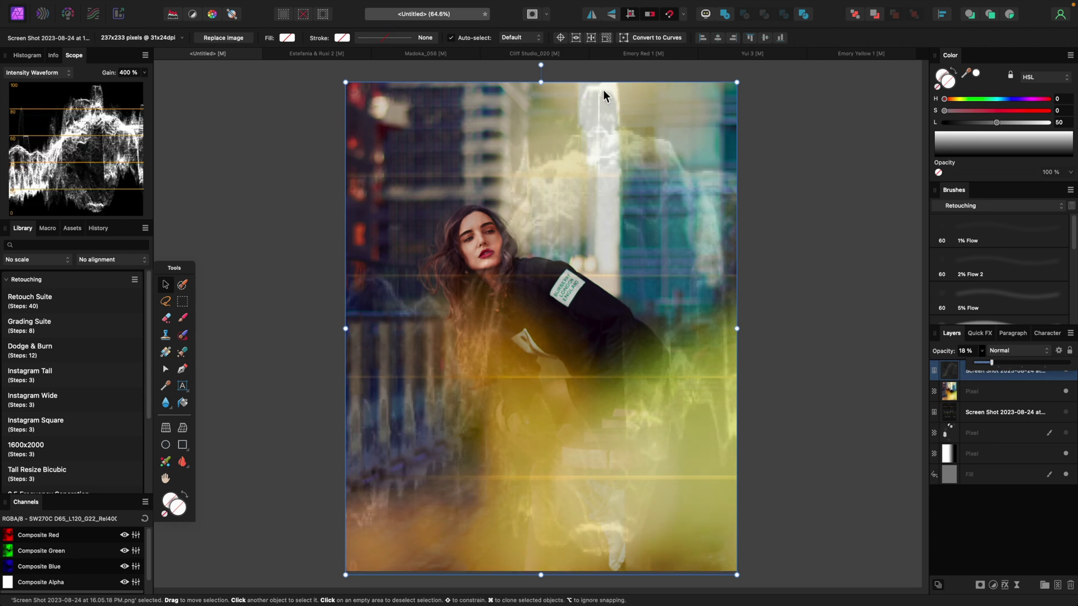
pyautogui.moveTo(989, 365); pyautogui.dragTo(1066, 372)
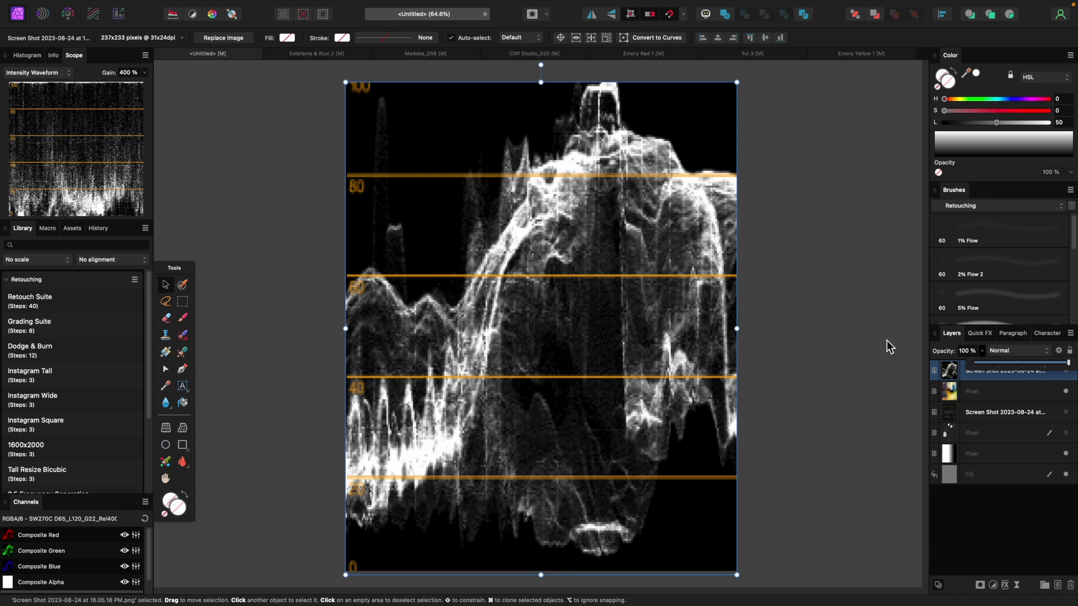
pyautogui.moveTo(1061, 366); pyautogui.dragTo(975, 366)
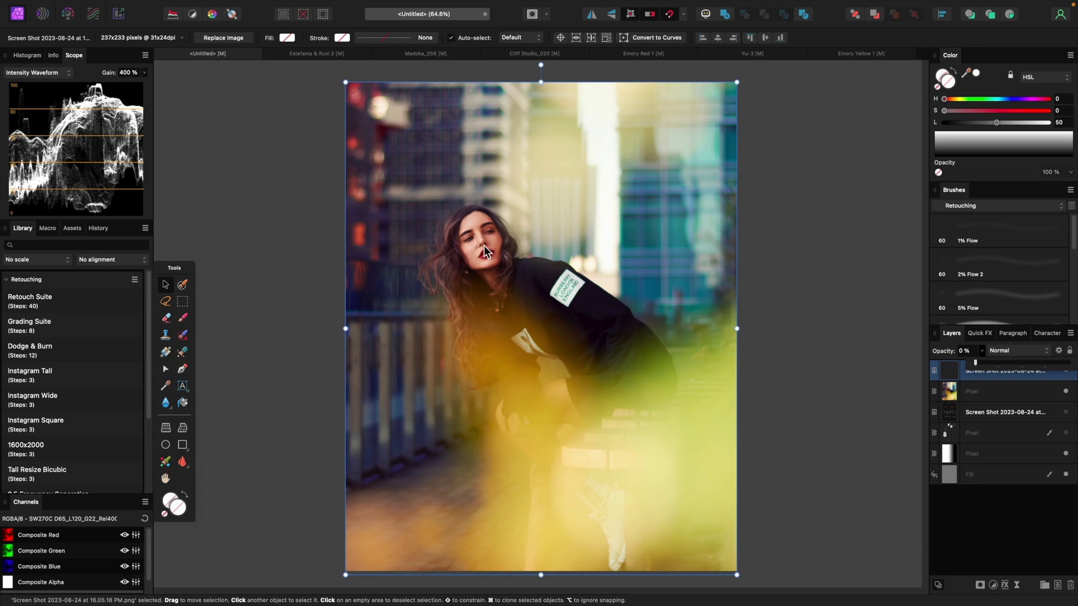
pyautogui.moveTo(982, 365); pyautogui.dragTo(1034, 366)
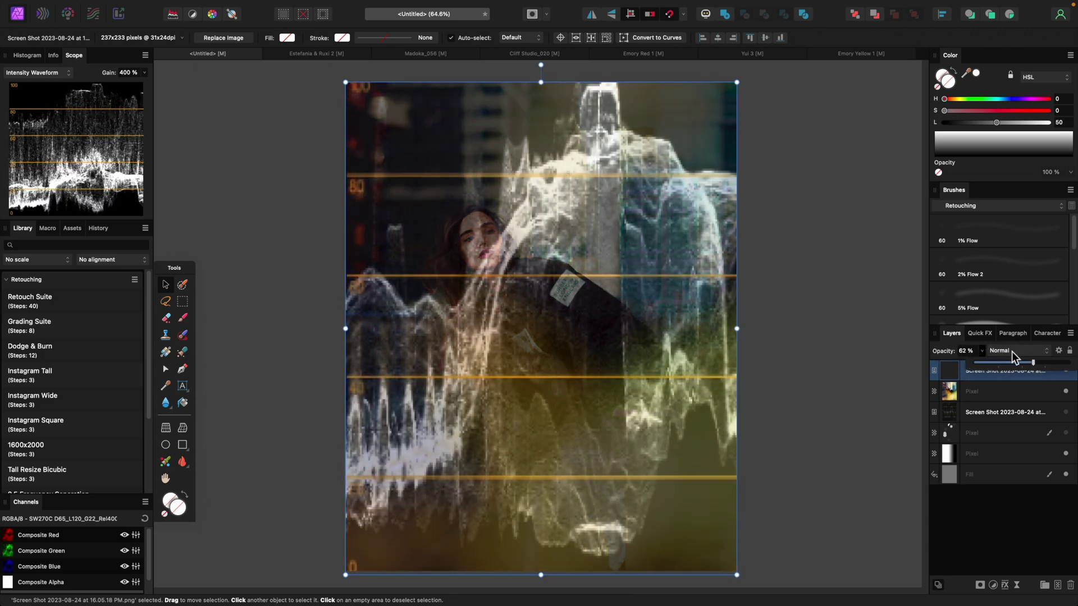
pyautogui.moveTo(1034, 364)
pyautogui.mouseDown()
pyautogui.moveTo(1069, 363)
pyautogui.moveTo(1022, 372)
pyautogui.mouseUp()
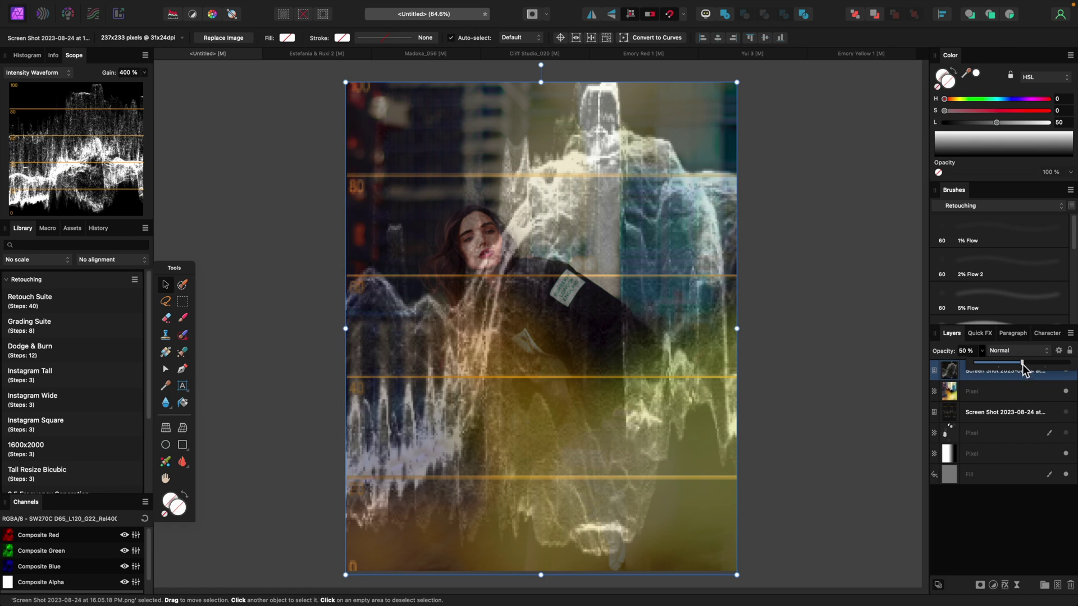
pyautogui.moveTo(1022, 370); pyautogui.dragTo(975, 362)
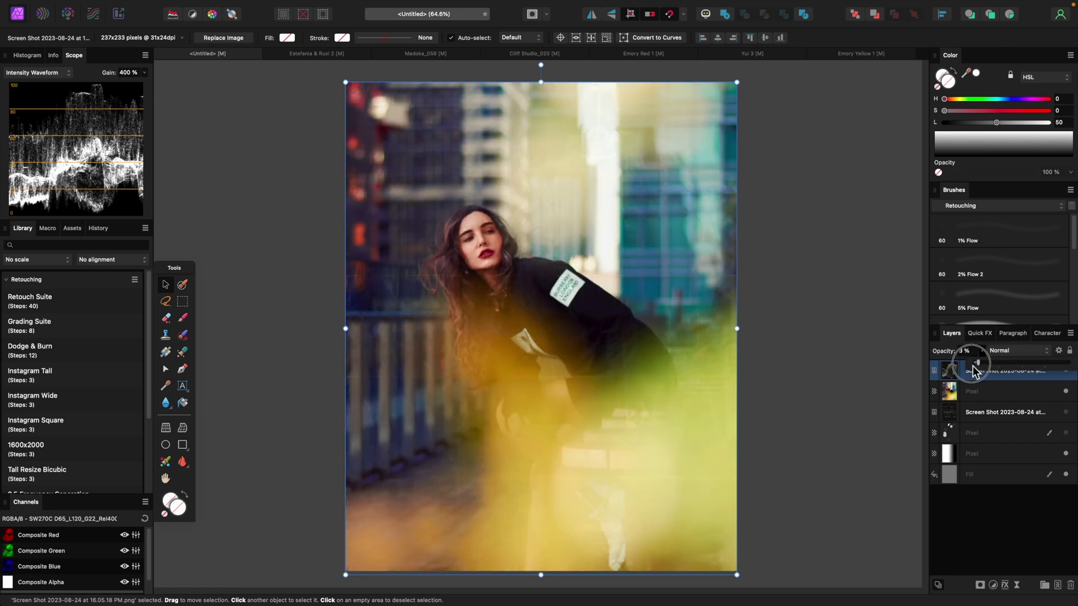
# - Examine the intensity waveform of the two-women portrait and of the green-dress portrait in their open documents
pyautogui.click(316, 53)
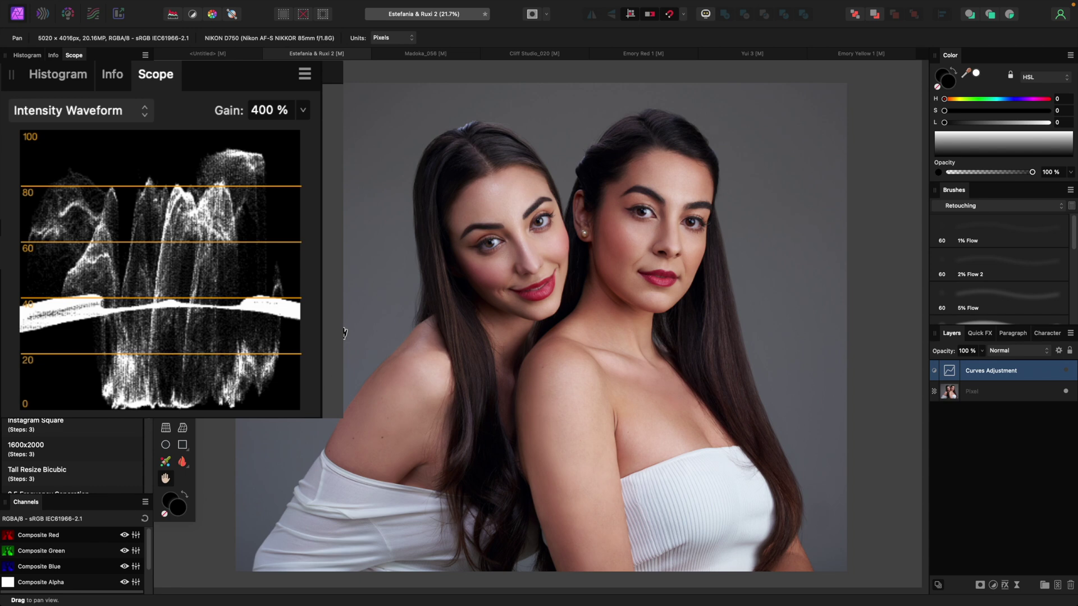
pyautogui.click(443, 56)
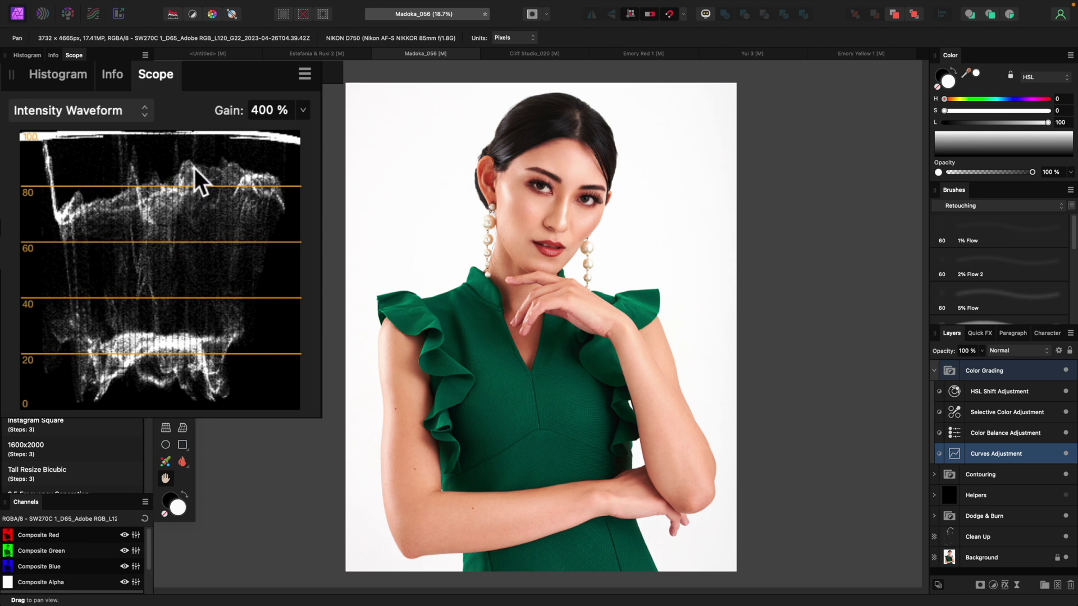
# - Open the green-dress portrait's Curves Adjustment and straighten the curve with points at X 0.656, Y 0.661 and X 0.348, Y 0.343, ending at 1, 1
pyautogui.doubleClick(955, 454)
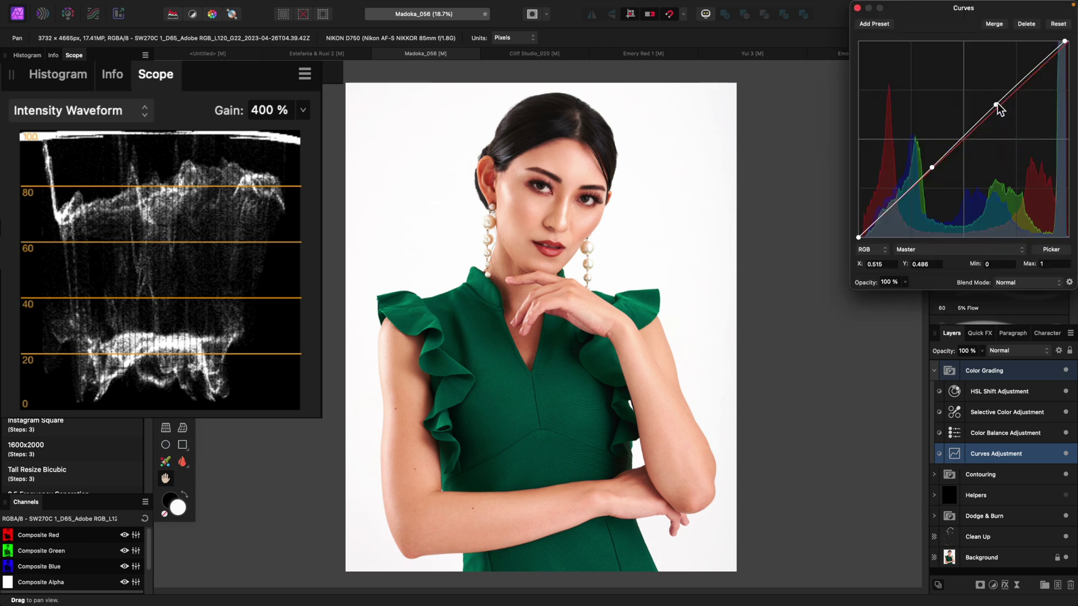
pyautogui.moveTo(998, 108); pyautogui.dragTo(997, 108)
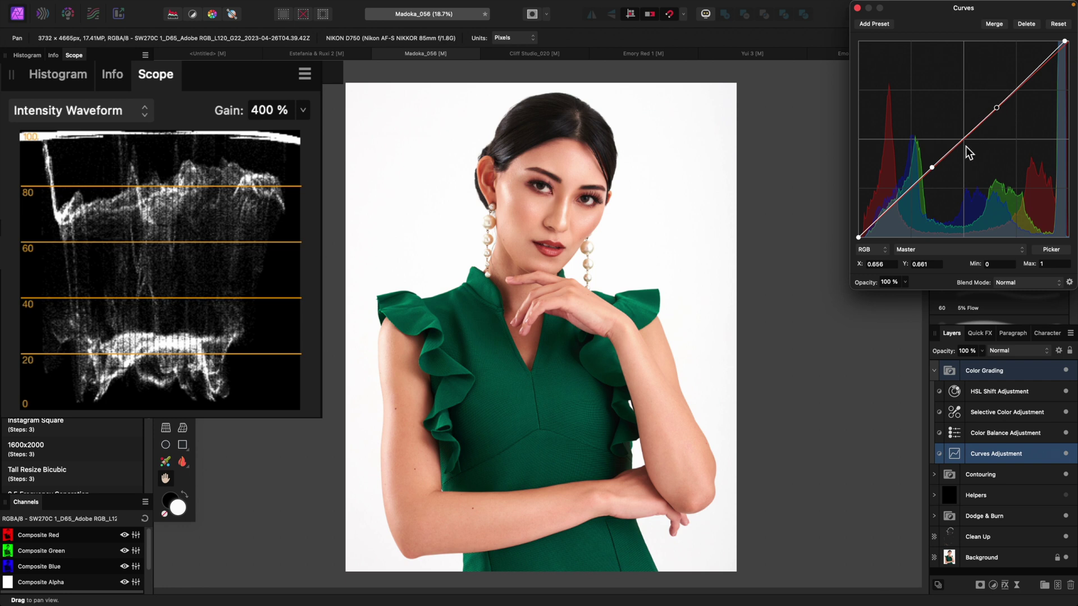
pyautogui.moveTo(932, 168); pyautogui.dragTo(933, 173)
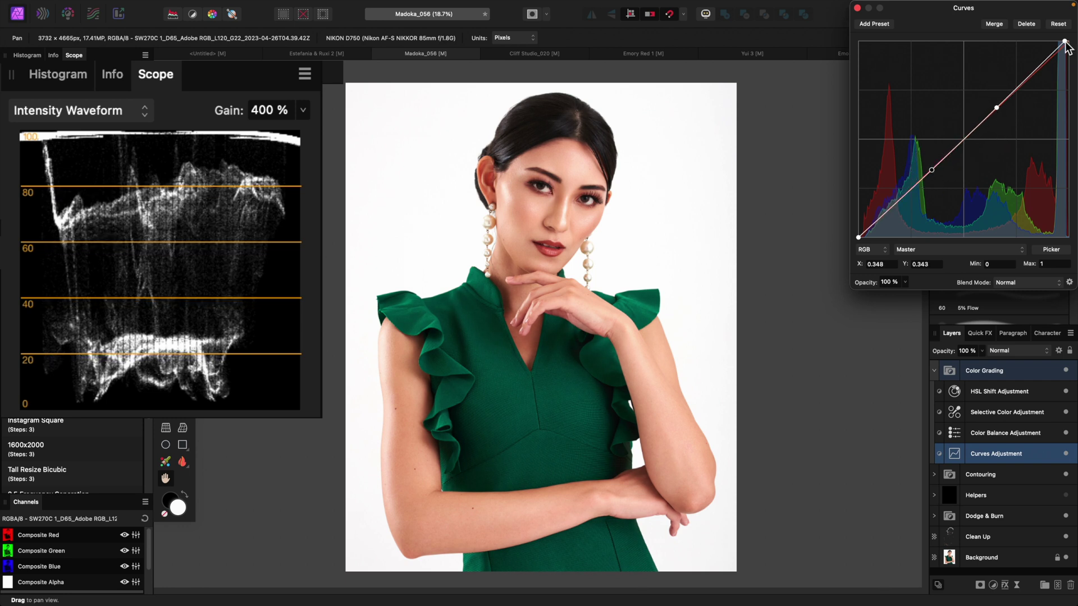
pyautogui.moveTo(1065, 42); pyautogui.dragTo(1069, 45)
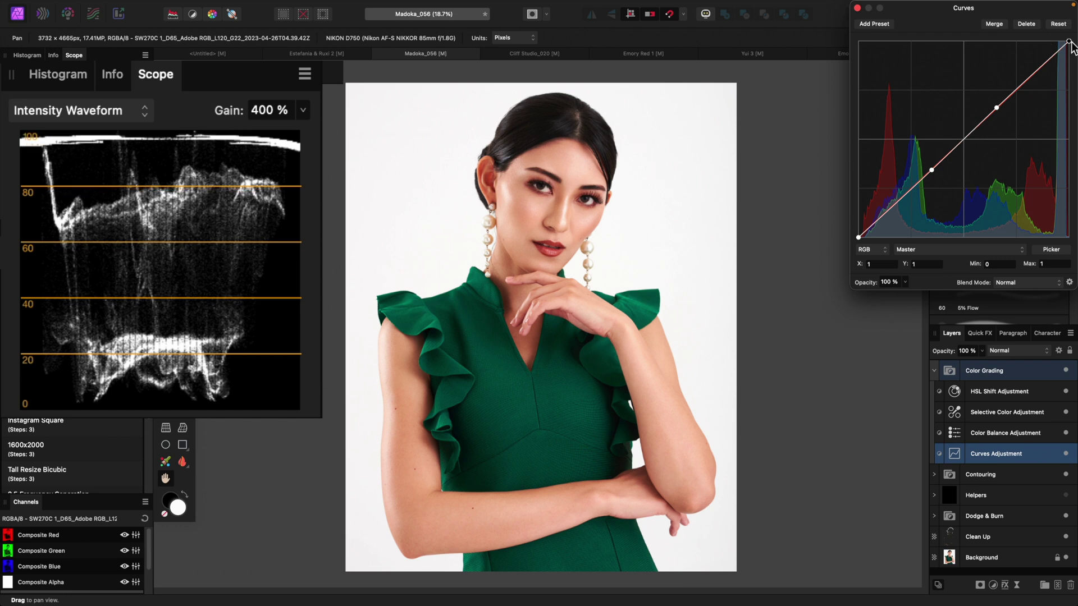
# - Darken the midtones by moving the upper curve point to X 0.673, Y 0.637, lowering the lower point, and setting the black point to X 0.006, Y 0
pyautogui.moveTo(997, 108); pyautogui.dragTo(998, 114)
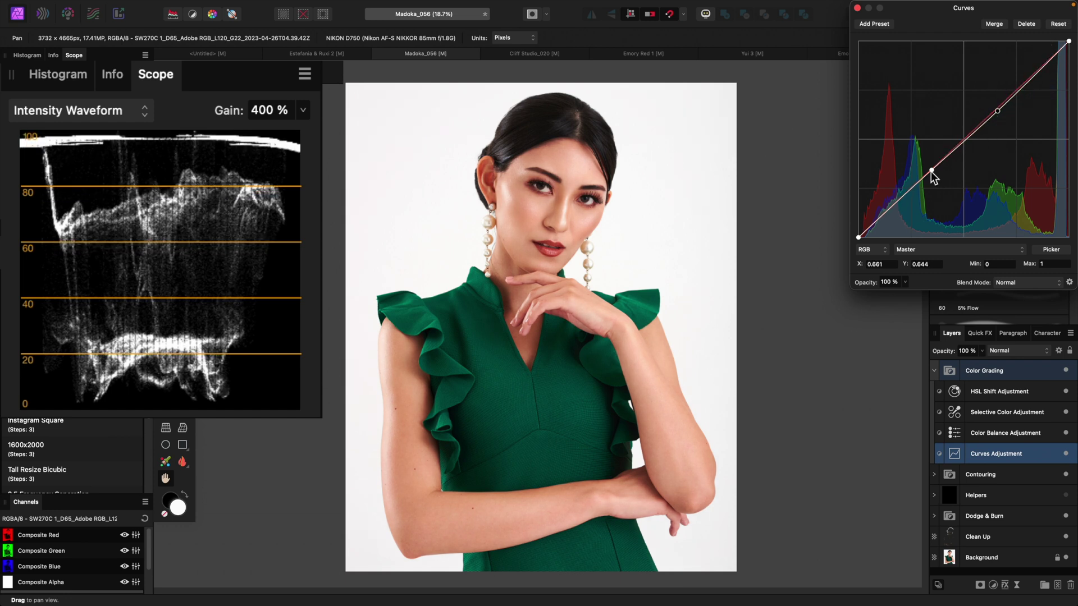
pyautogui.moveTo(933, 178); pyautogui.dragTo(935, 186)
pyautogui.moveTo(859, 238); pyautogui.dragTo(859, 237)
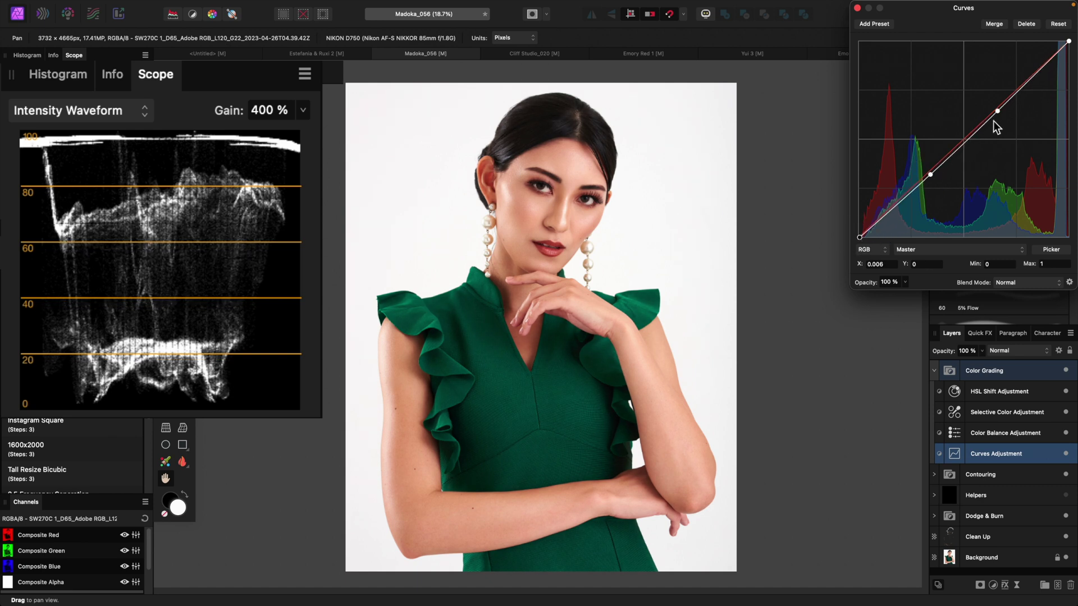
pyautogui.moveTo(997, 111); pyautogui.dragTo(999, 112)
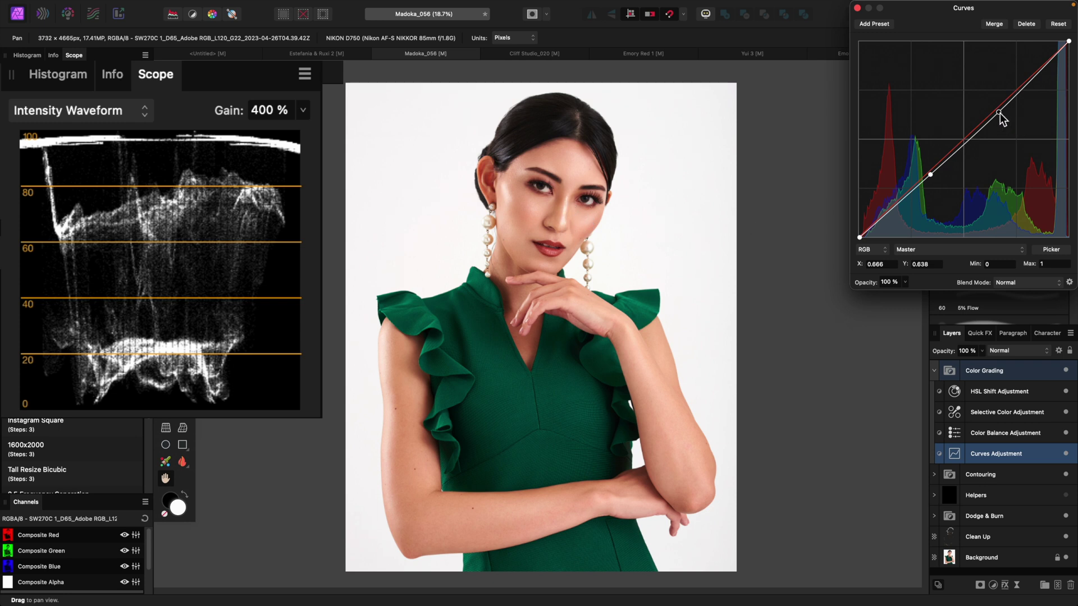
pyautogui.moveTo(999, 113); pyautogui.dragTo(1000, 113)
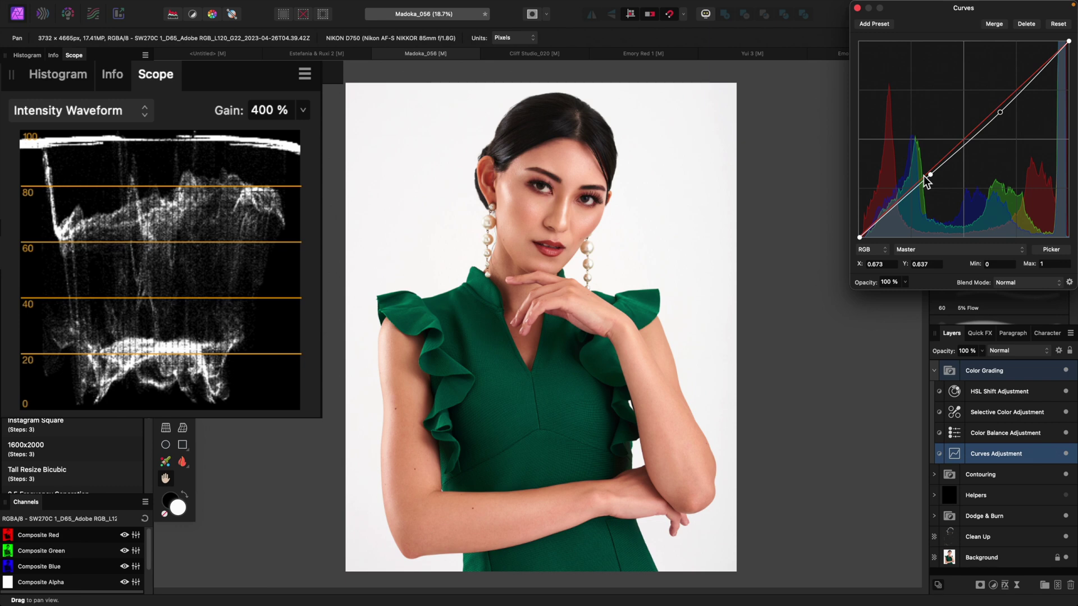
# - Switch to the studio portrait of the man in the suit and set its scope to RGB Waveform
pyautogui.click(540, 54)
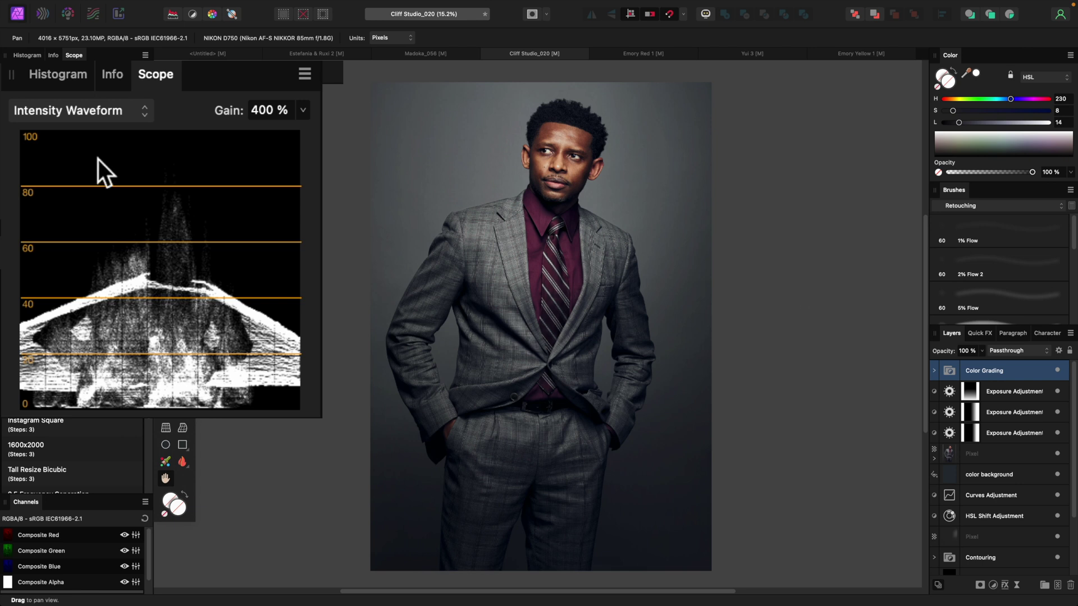
pyautogui.click(140, 112)
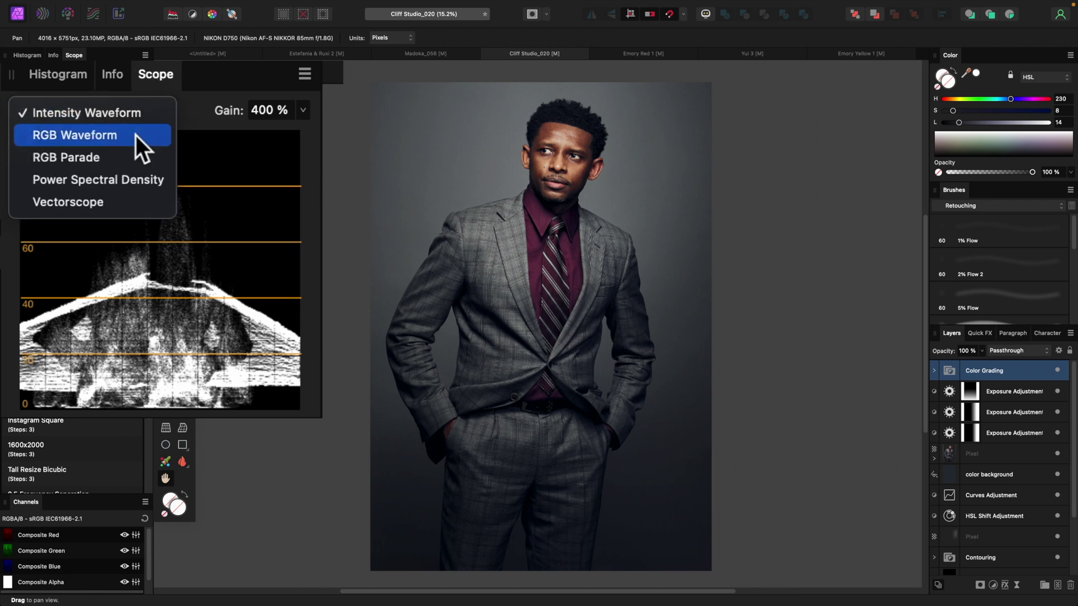
pyautogui.click(136, 136)
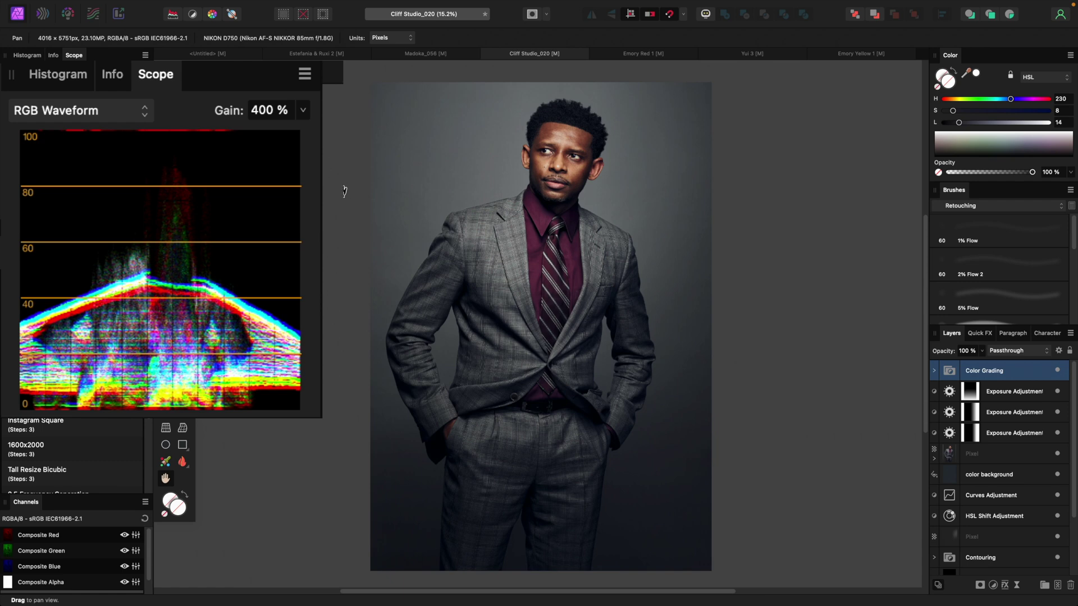
# - Return to the two-women portrait document and set its scope to RGB Waveform
pyautogui.click(312, 54)
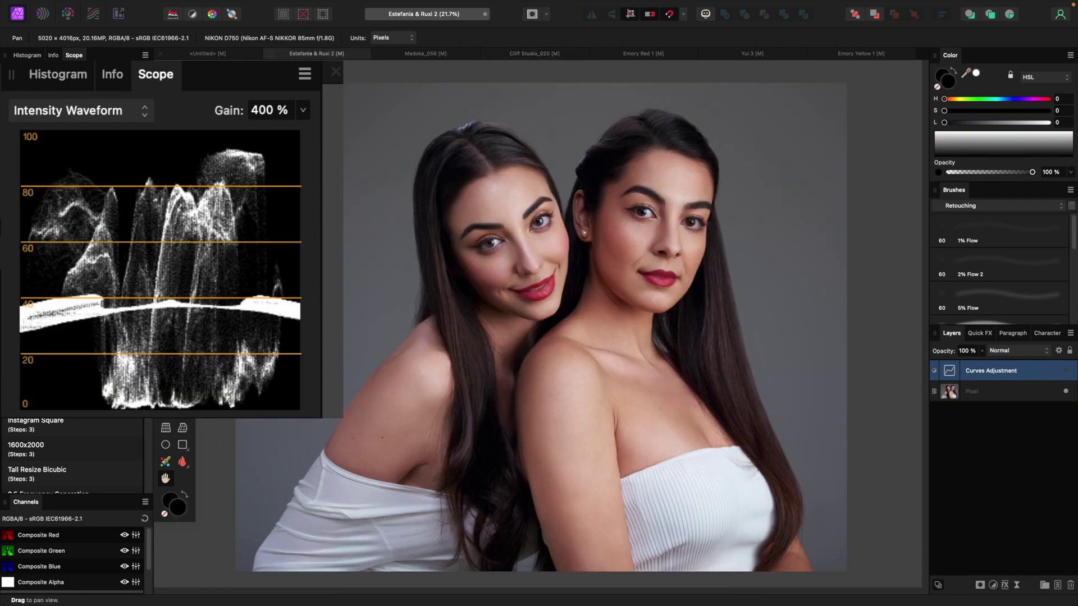
pyautogui.click(108, 116)
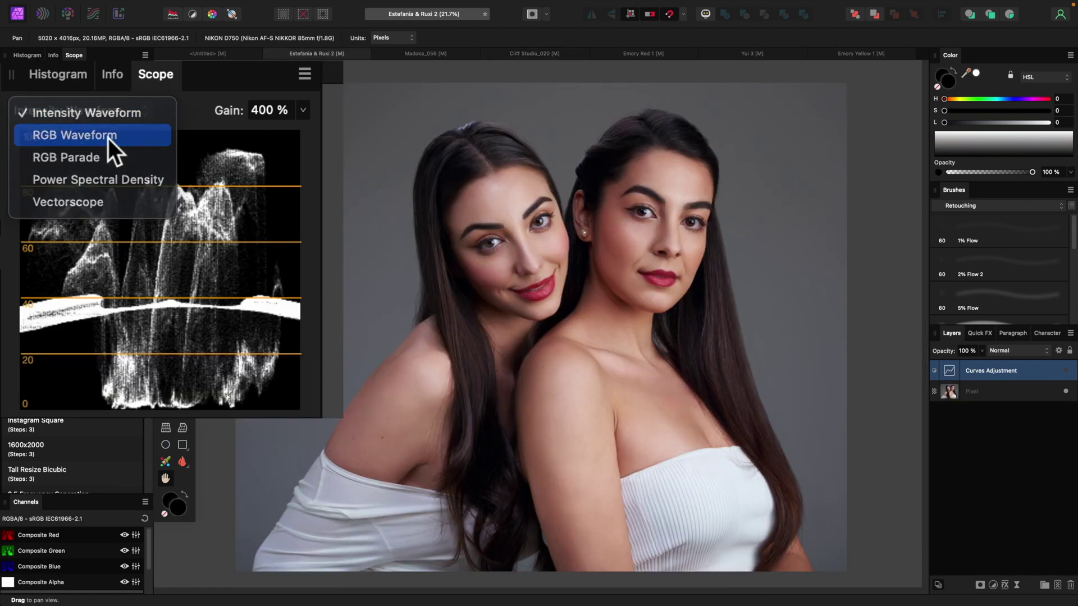
pyautogui.click(108, 138)
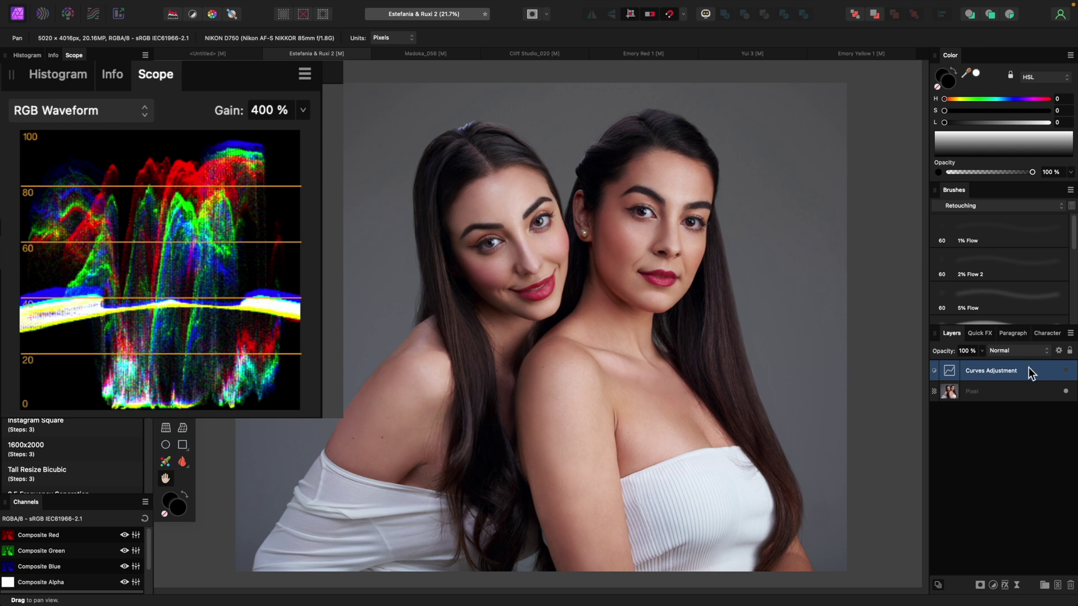
# - Delete the two-women portrait's existing Curves Adjustment, add a new one, and select its Blue channel
pyautogui.press('Delete')
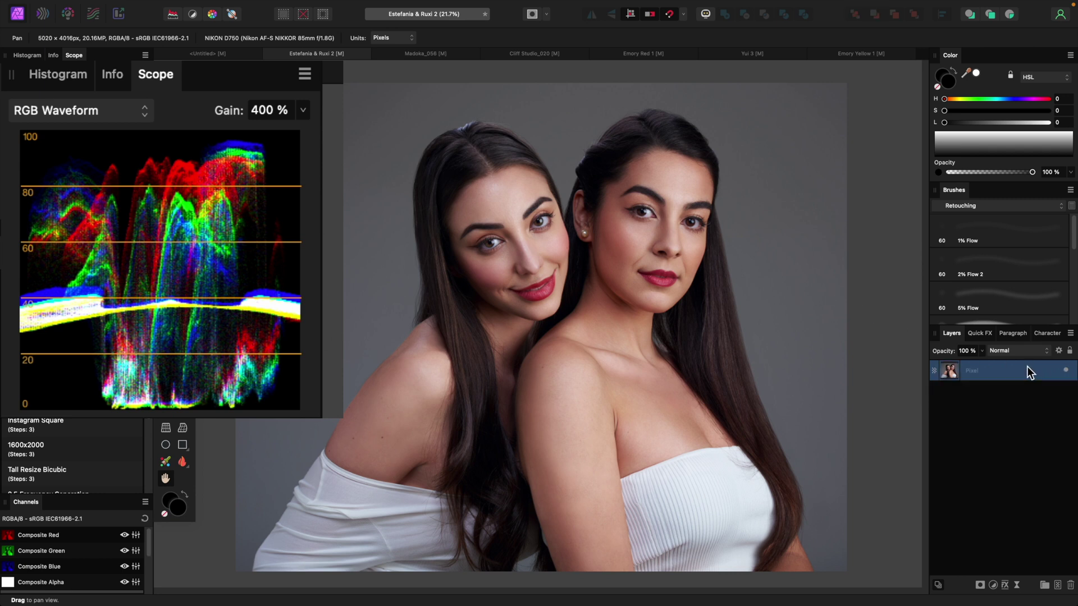
pyautogui.click(993, 585)
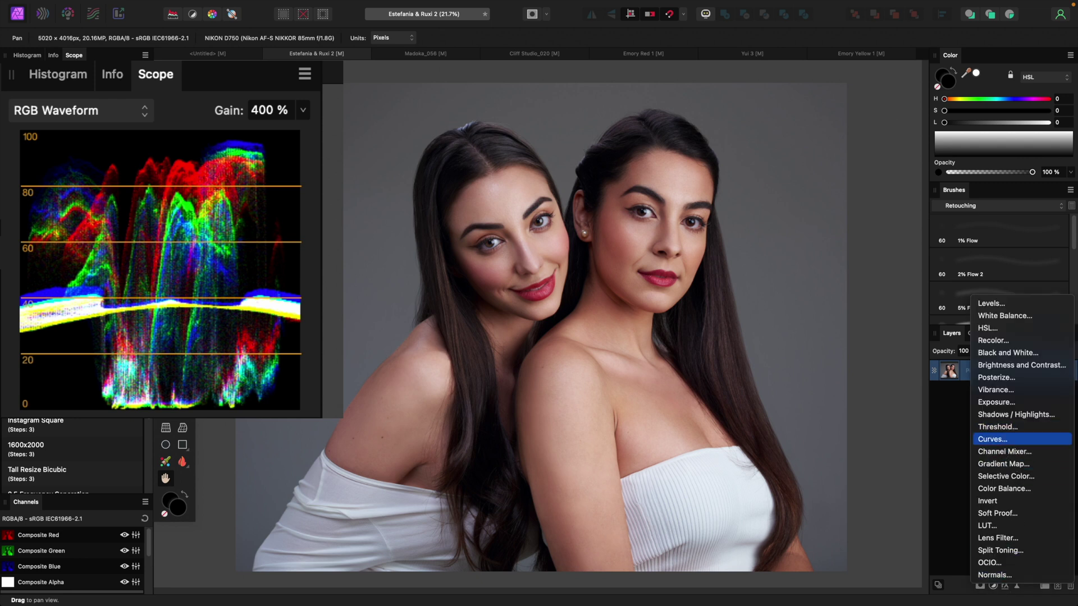
pyautogui.click(999, 440)
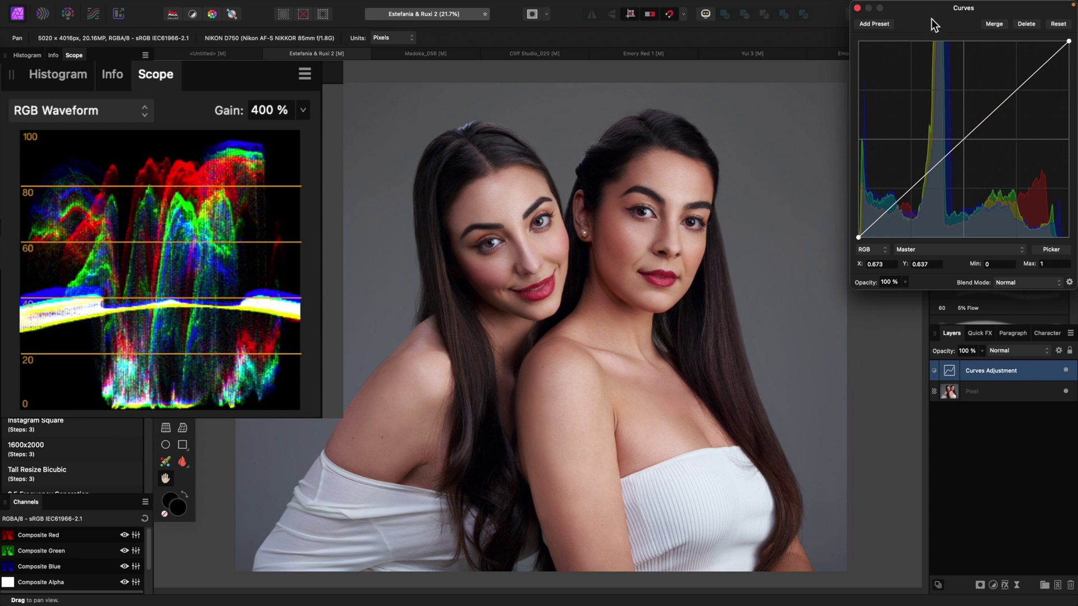
pyautogui.click(979, 250)
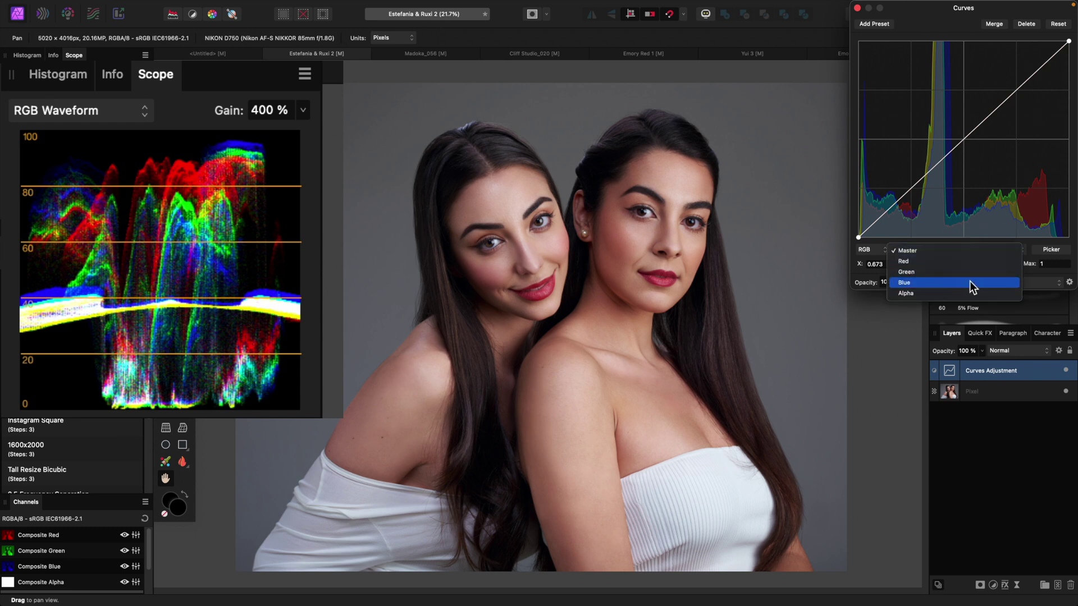
pyautogui.click(969, 282)
pyautogui.moveTo(935, 8); pyautogui.dragTo(882, 185)
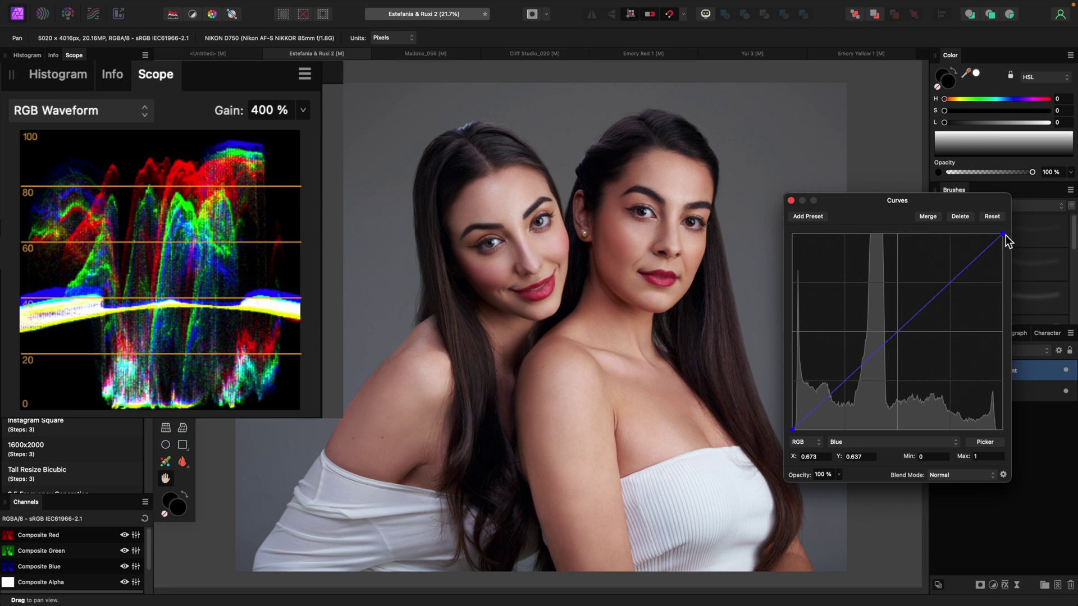
# - Lower the blue curve's white point to X 1, Y 0.97, add a point at X 0.437, Y 0.415, and compare before and after
pyautogui.moveTo(1003, 235); pyautogui.dragTo(1006, 241)
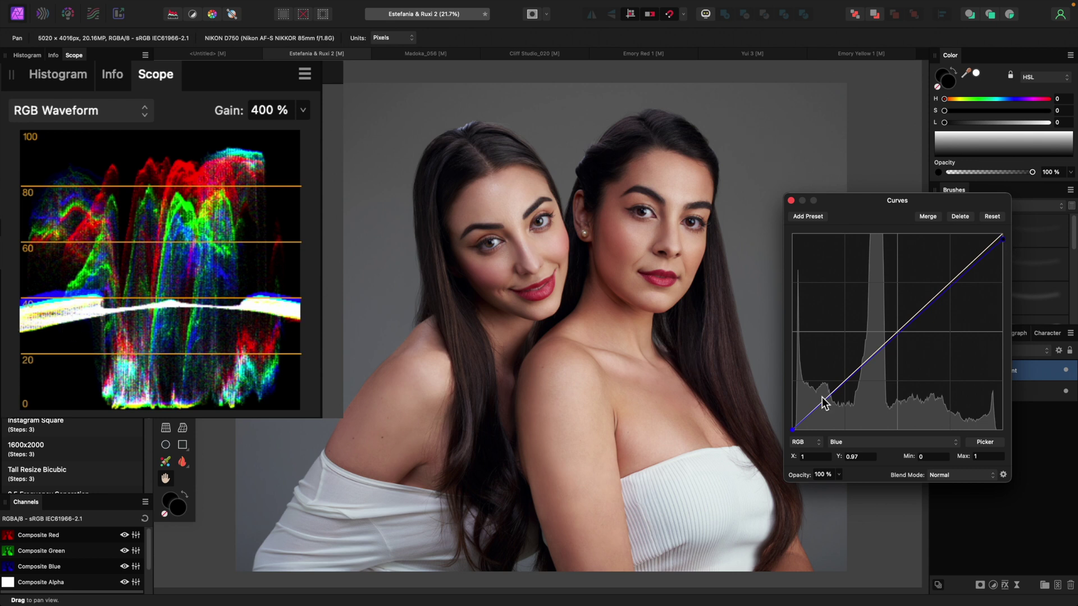
pyautogui.click(883, 347)
pyautogui.moveTo(884, 348); pyautogui.dragTo(885, 349)
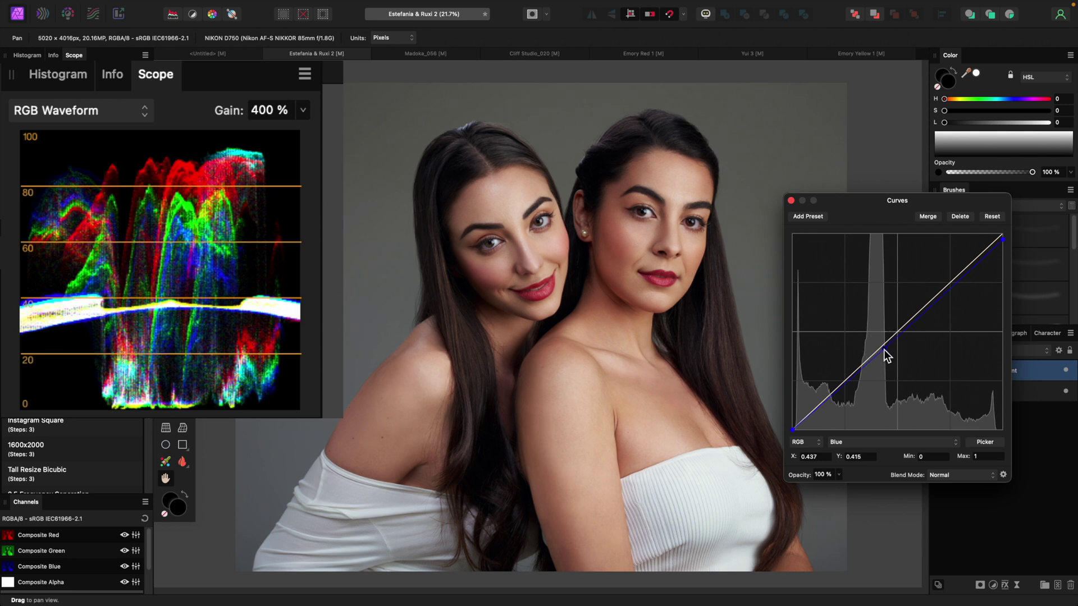
pyautogui.moveTo(792, 201); pyautogui.dragTo(827, 200)
pyautogui.click(826, 198)
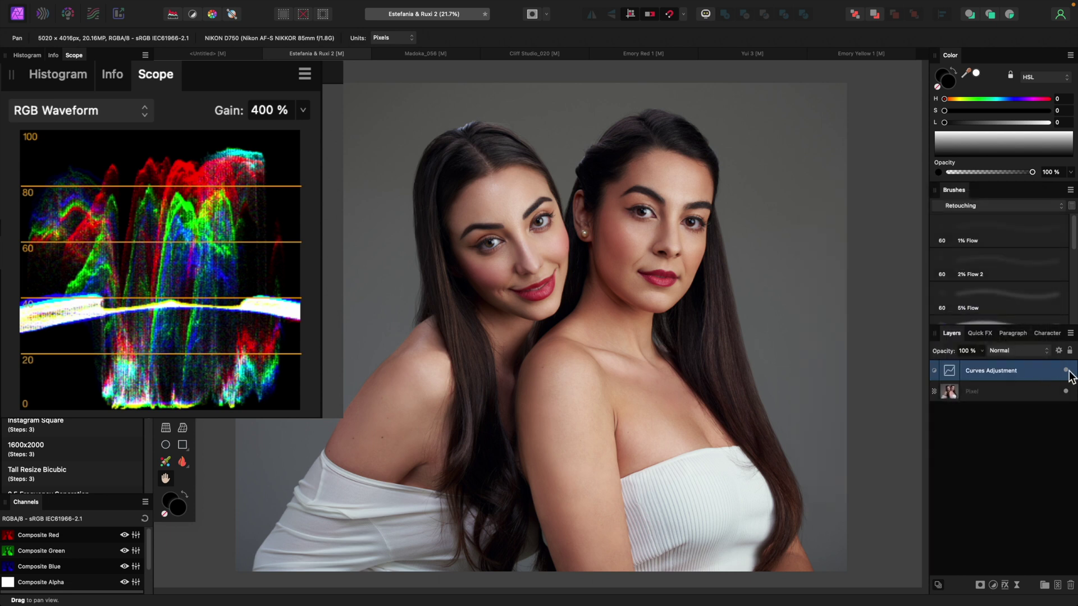
pyautogui.click(1066, 373)
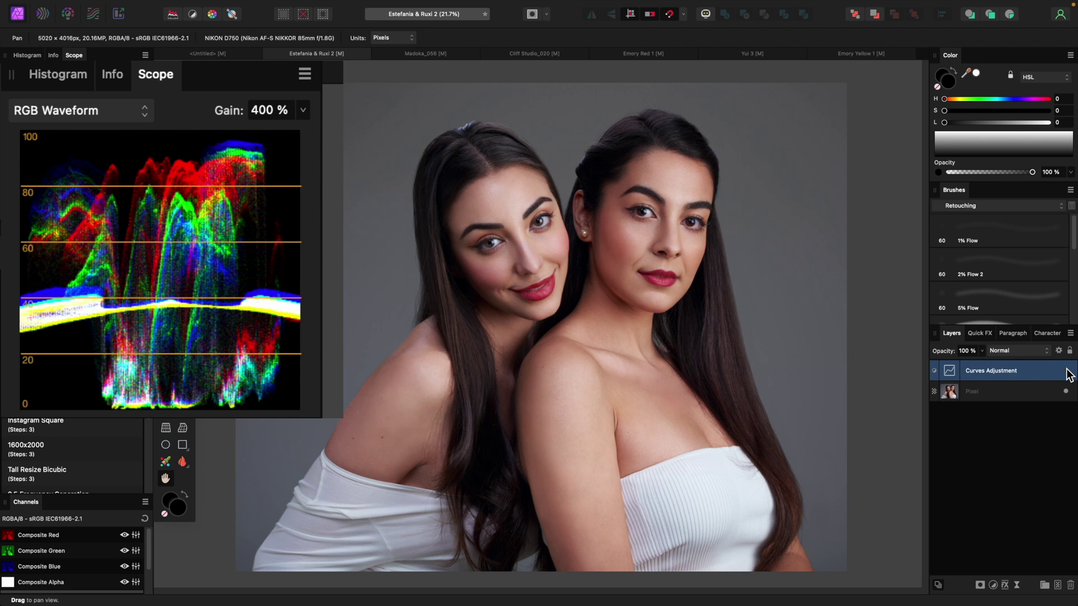
pyautogui.click(1066, 373)
# - Switch to the portrait of the woman in the dark blazer and keep its scope on RGB Waveform
pyautogui.click(747, 54)
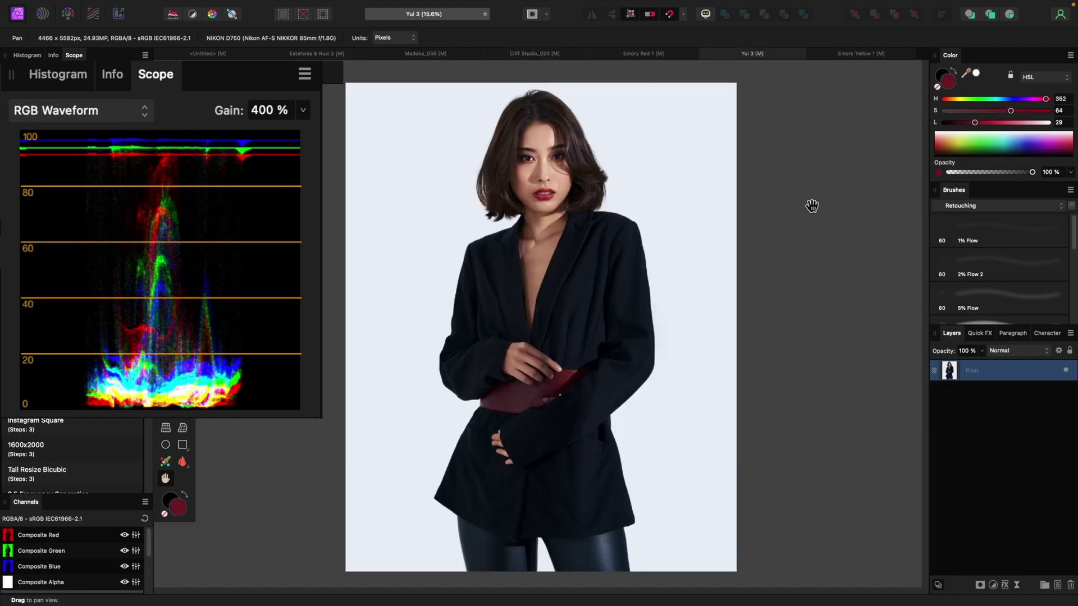
pyautogui.click(90, 115)
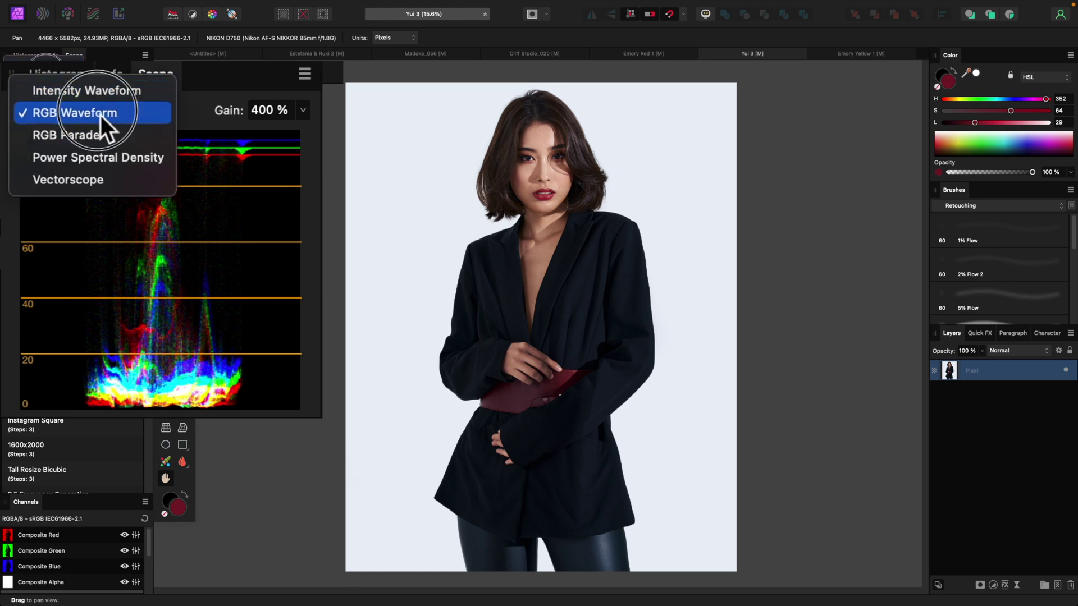
pyautogui.click(101, 114)
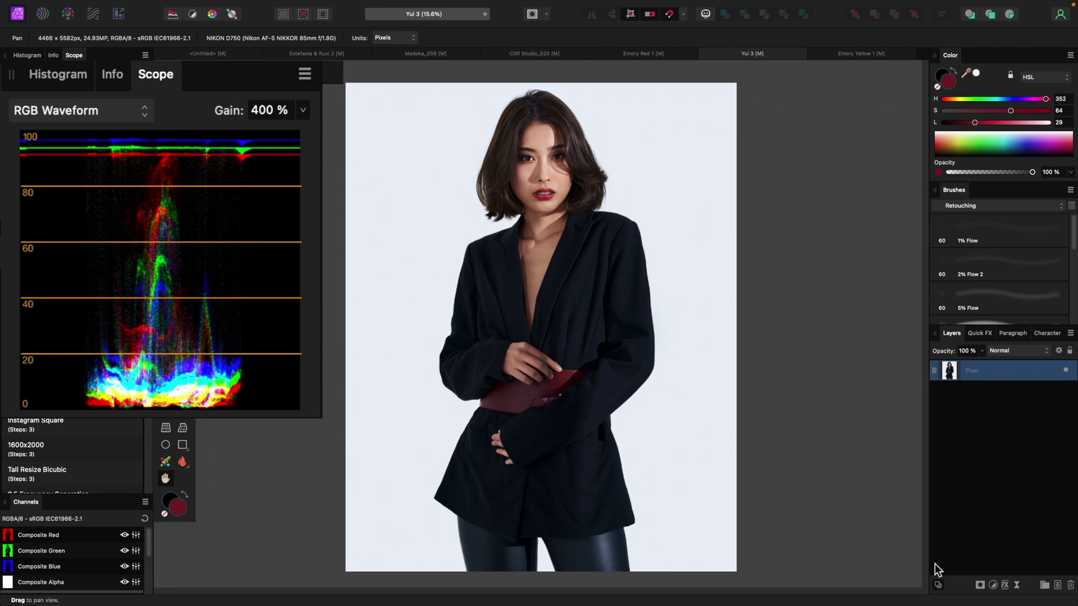
# - Add a Curves Adjustment and set the Blue channel's white point to X 1, Y 0.971 and black point to X 0.032, Y 0
pyautogui.click(993, 586)
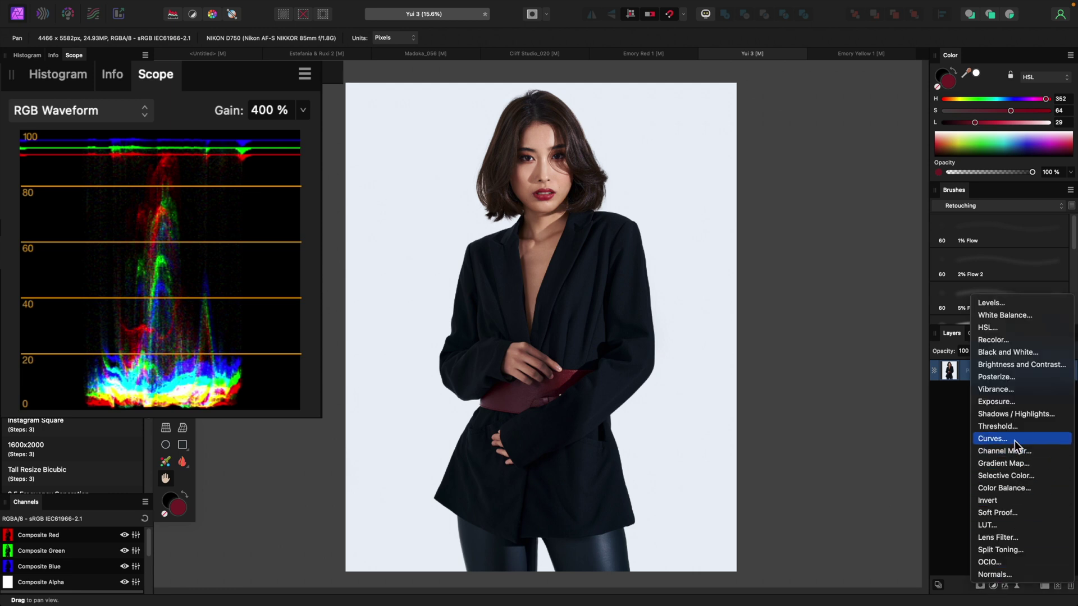
pyautogui.click(971, 438)
pyautogui.click(966, 444)
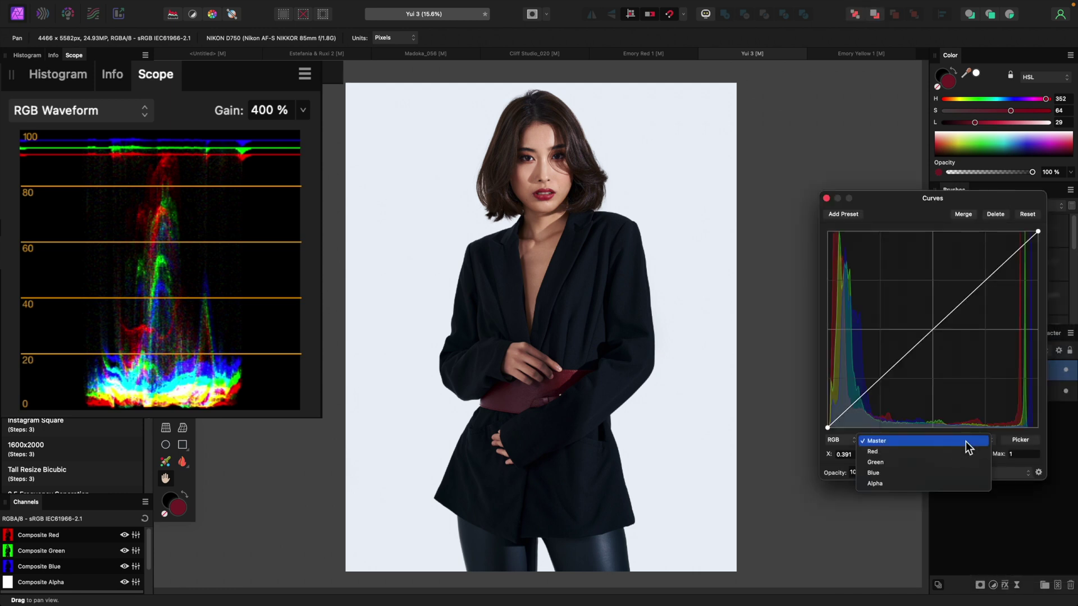
pyautogui.click(954, 472)
pyautogui.moveTo(1063, 206); pyautogui.dragTo(1063, 213)
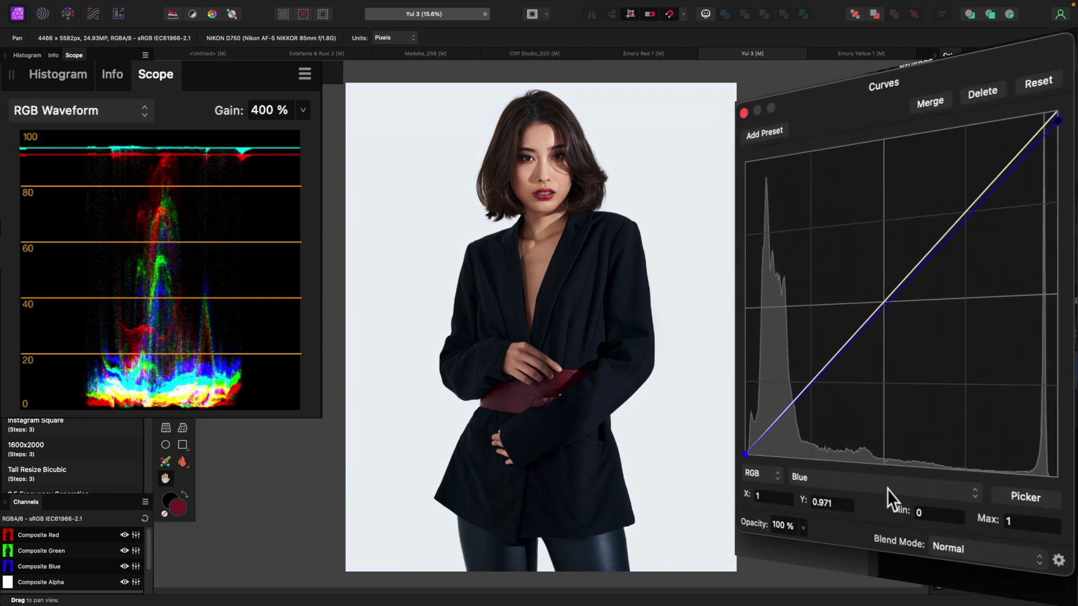
pyautogui.moveTo(747, 453); pyautogui.dragTo(754, 455)
# - Set the Red channel's white point to X 0.977, Y 1 and black point to X 0, Y 0.022, and compare before and after
pyautogui.click(840, 475)
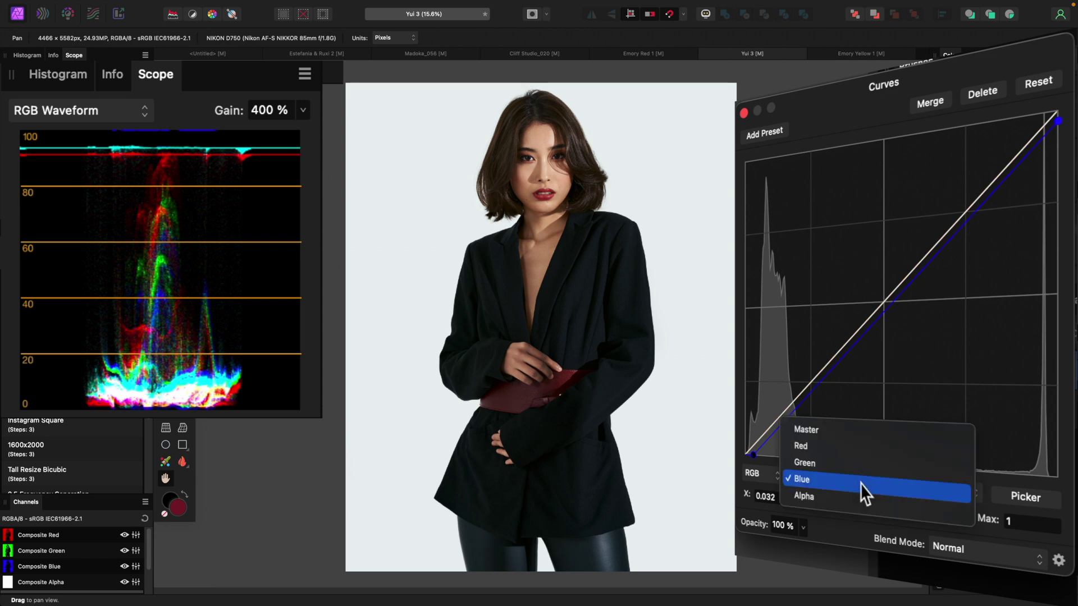
pyautogui.click(861, 448)
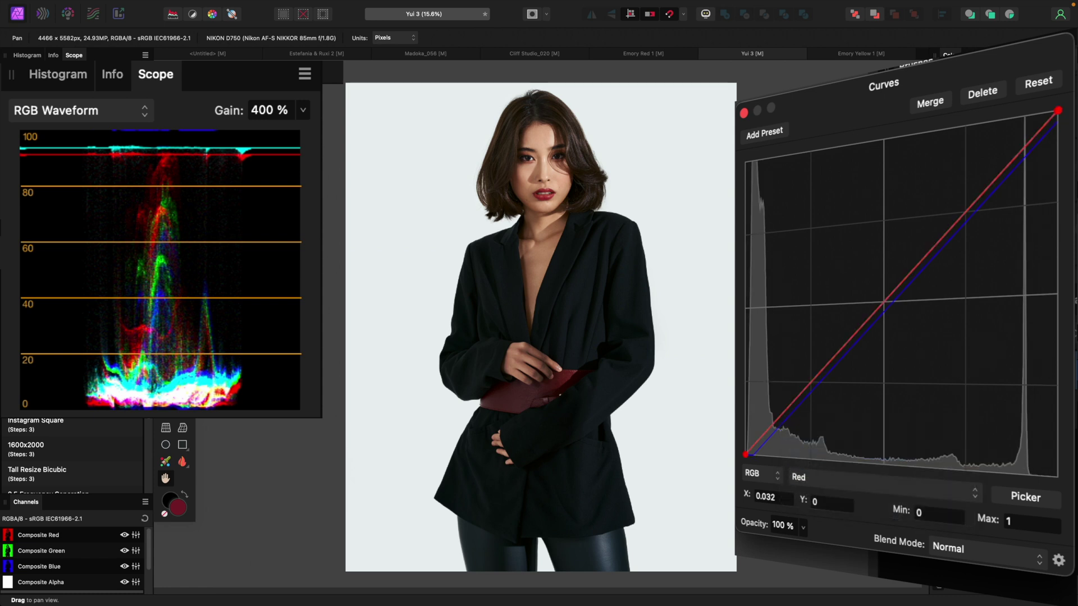
pyautogui.click(1059, 111)
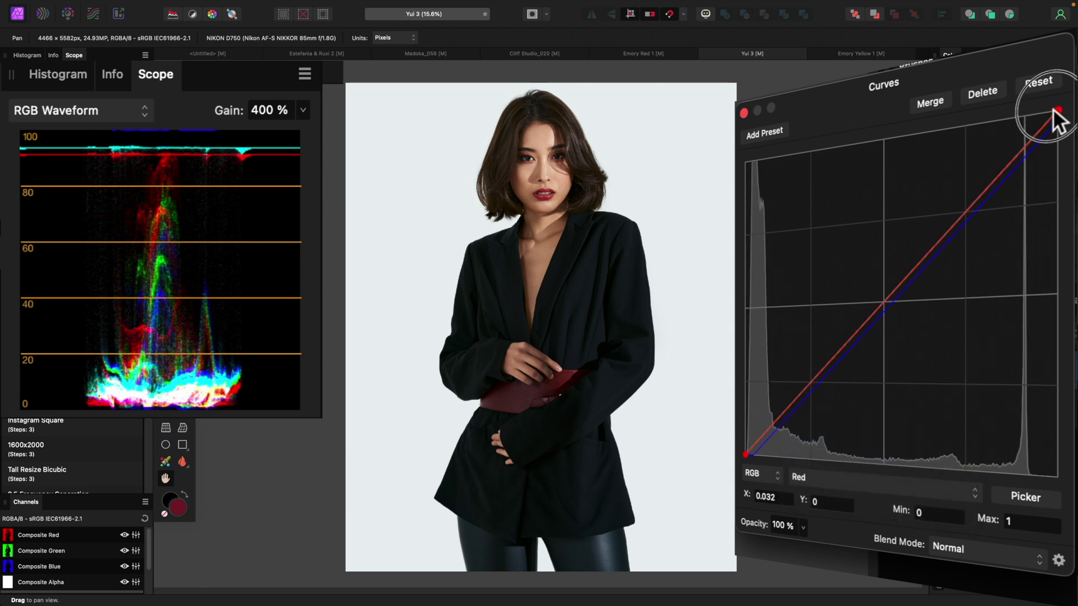
pyautogui.moveTo(1059, 110); pyautogui.dragTo(1051, 112)
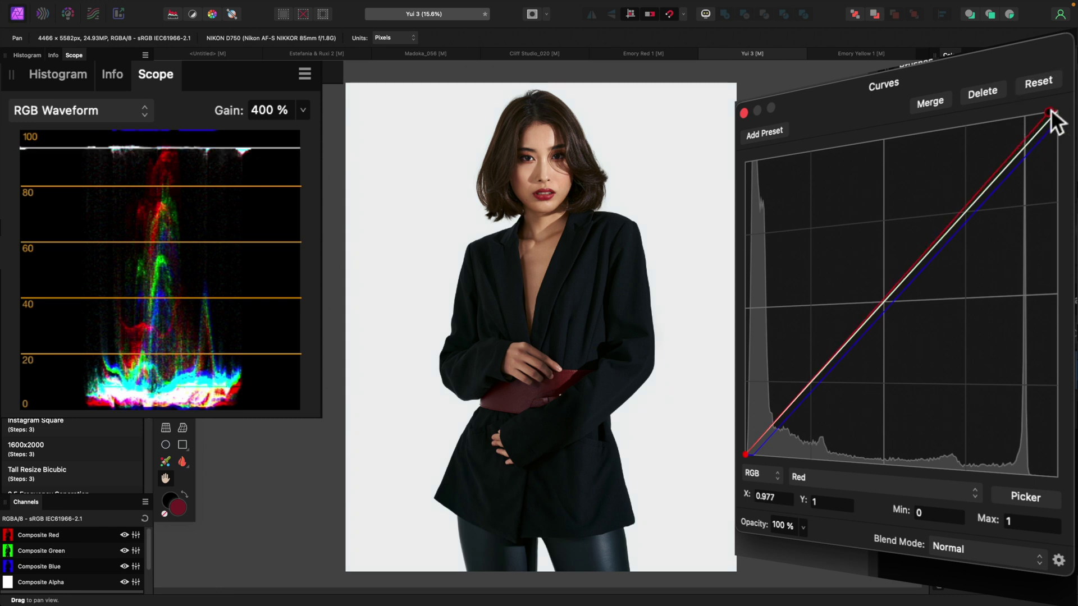
pyautogui.moveTo(745, 454); pyautogui.dragTo(745, 450)
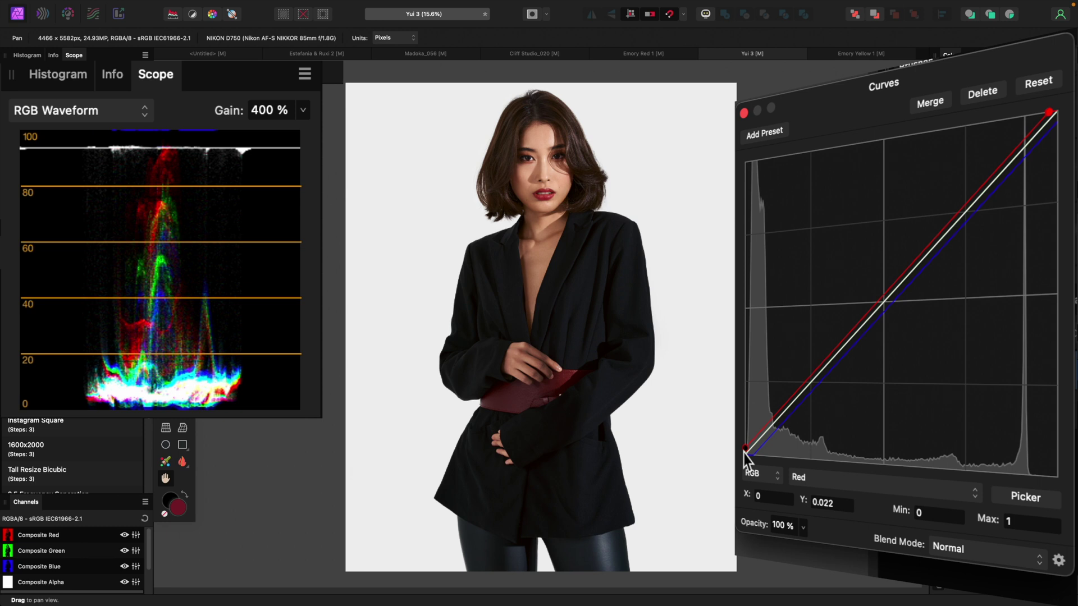
pyautogui.click(744, 113)
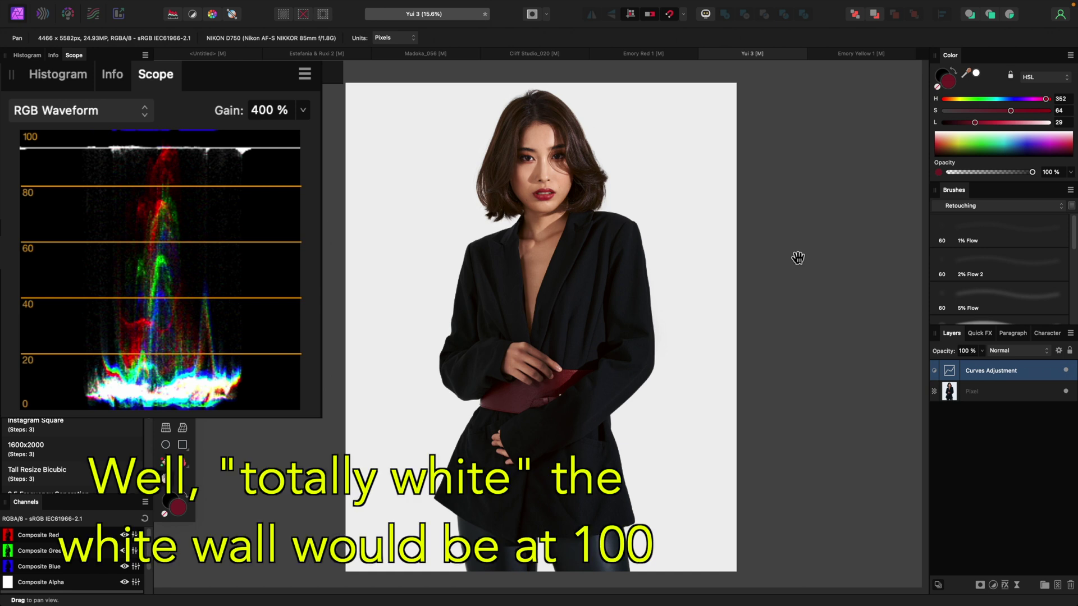
pyautogui.click(1066, 371)
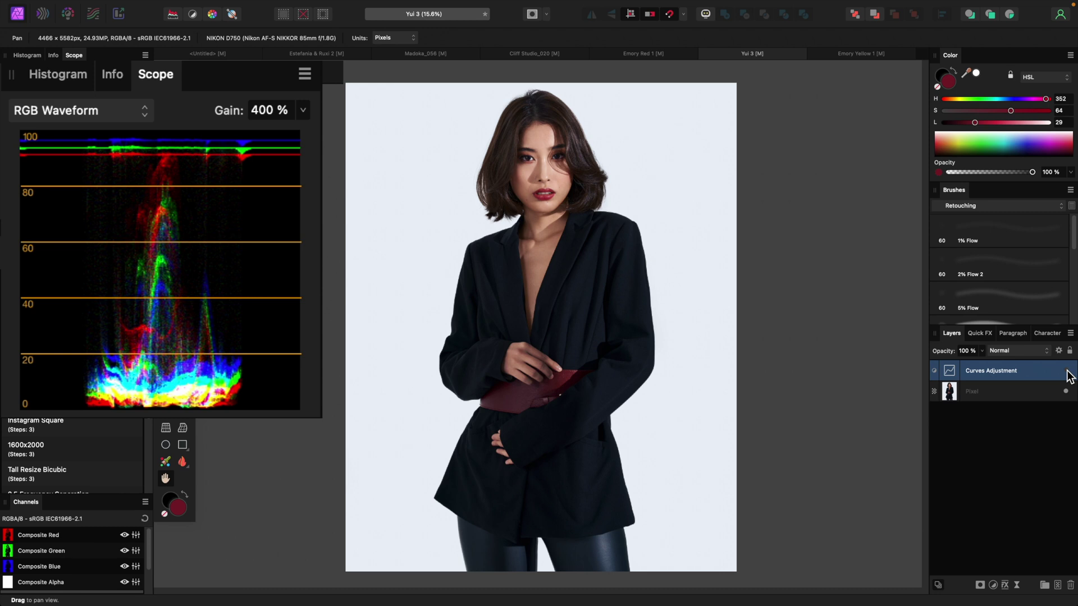
pyautogui.click(1066, 371)
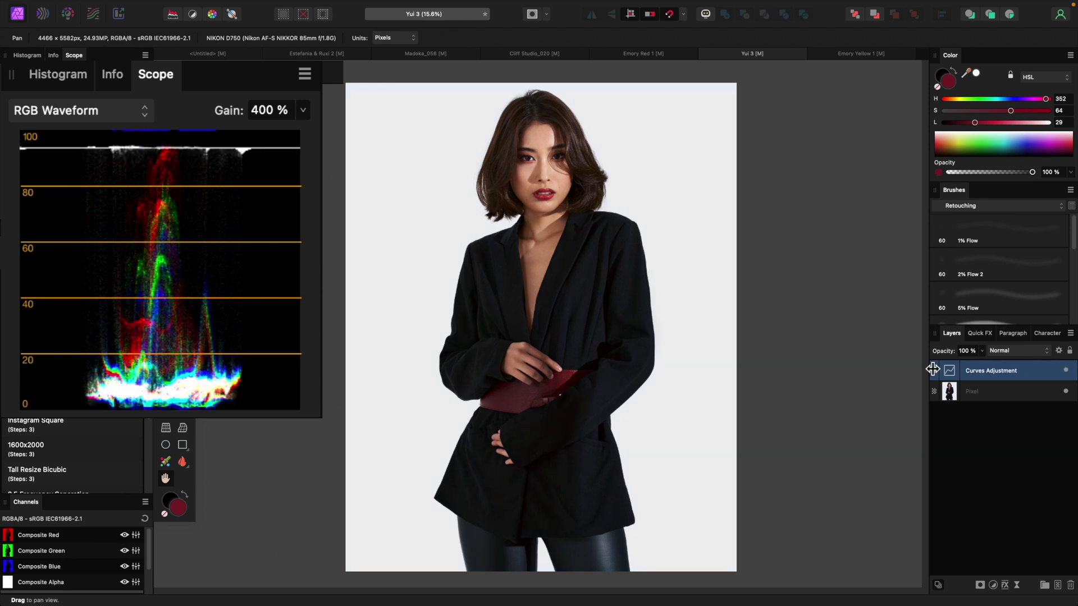
# - Switch to the red-background portrait with the red suit and set its scope to Intensity Waveform
pyautogui.click(644, 53)
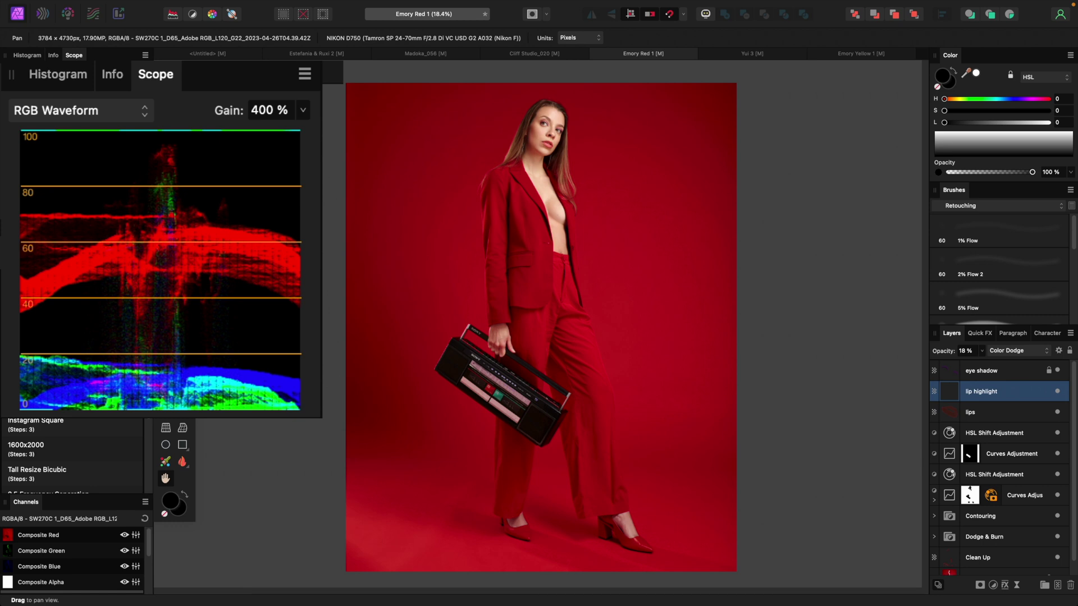
pyautogui.click(126, 116)
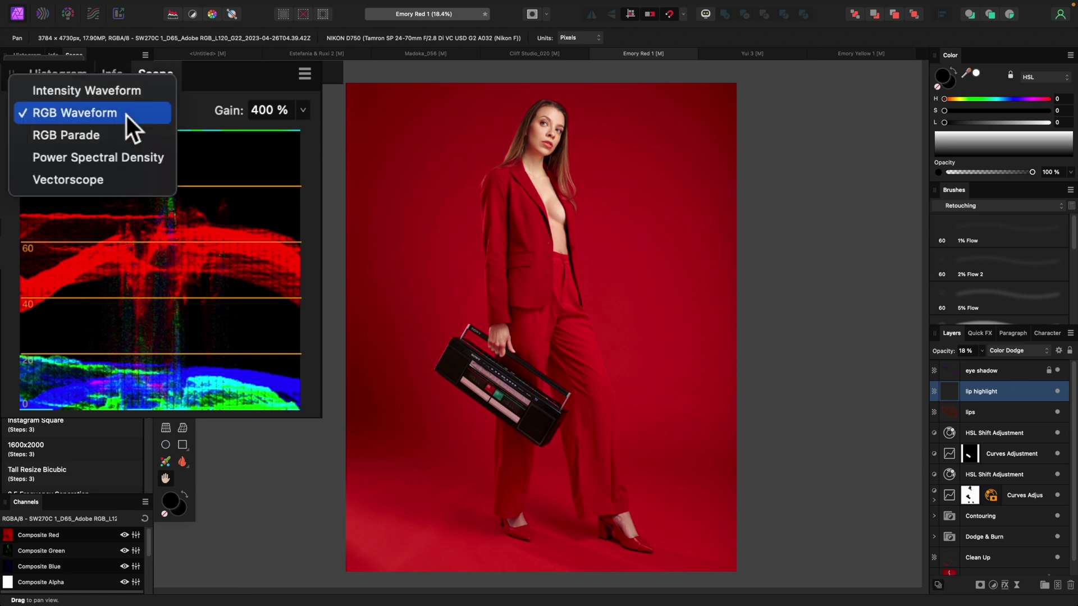
pyautogui.click(119, 96)
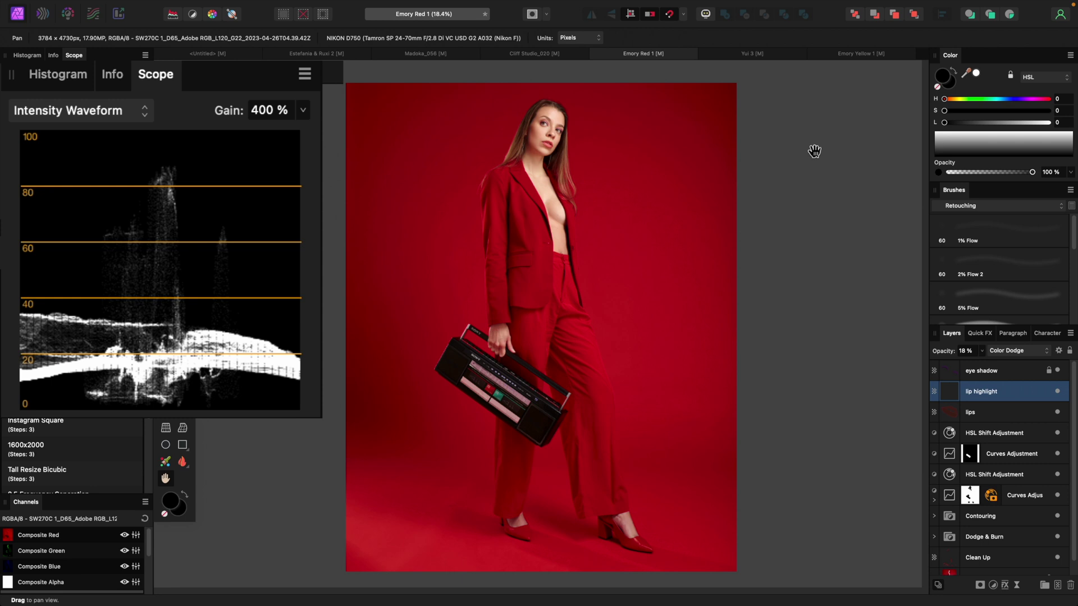
# - Switch to the yellow-background portrait with the white suit and set its scope to RGB Waveform
pyautogui.click(861, 59)
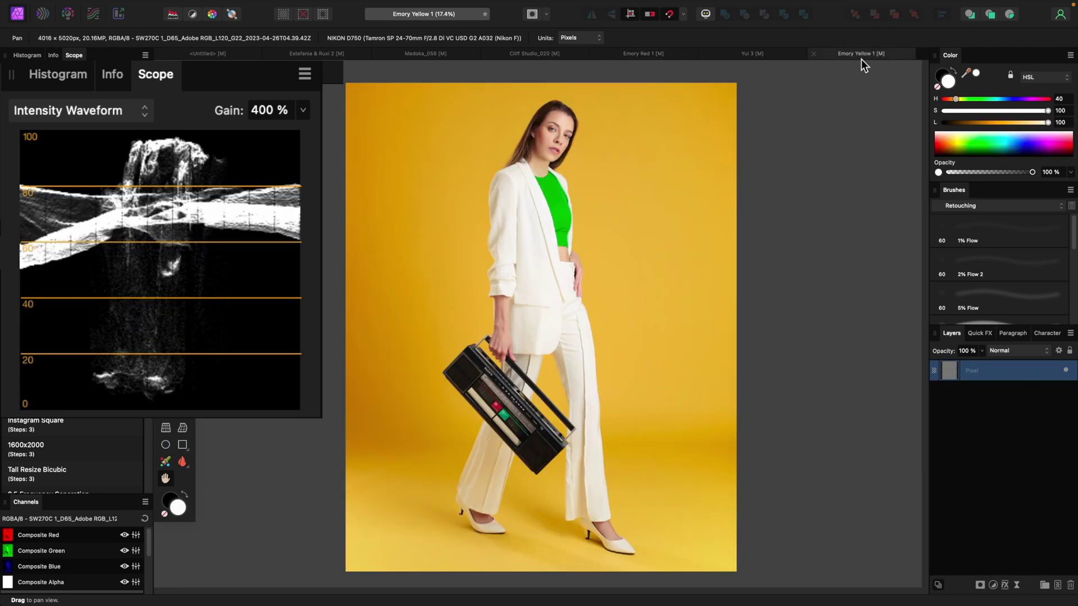
pyautogui.click(119, 116)
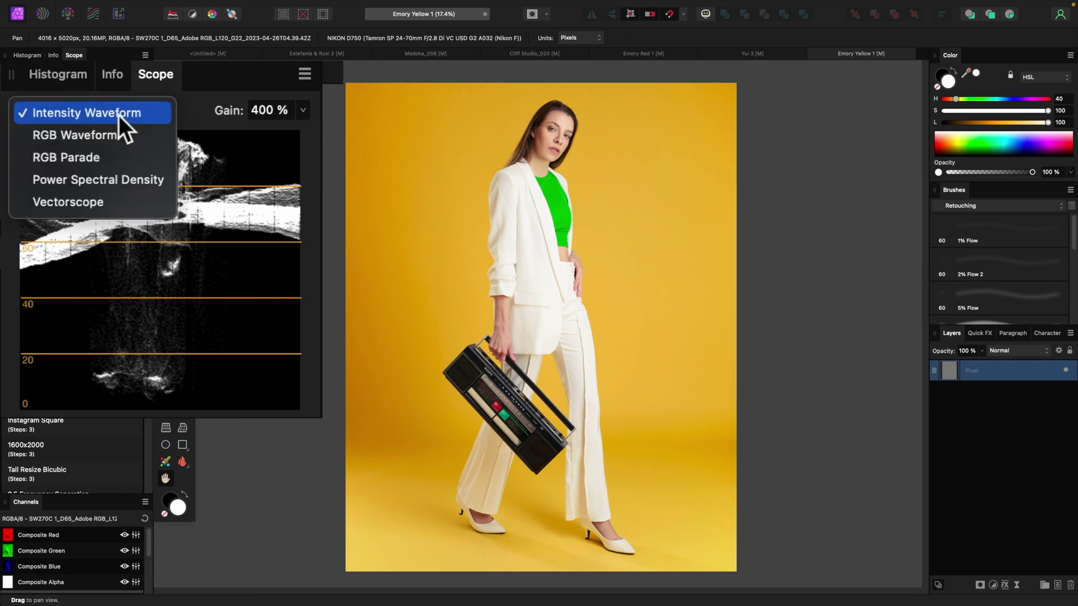
pyautogui.click(116, 142)
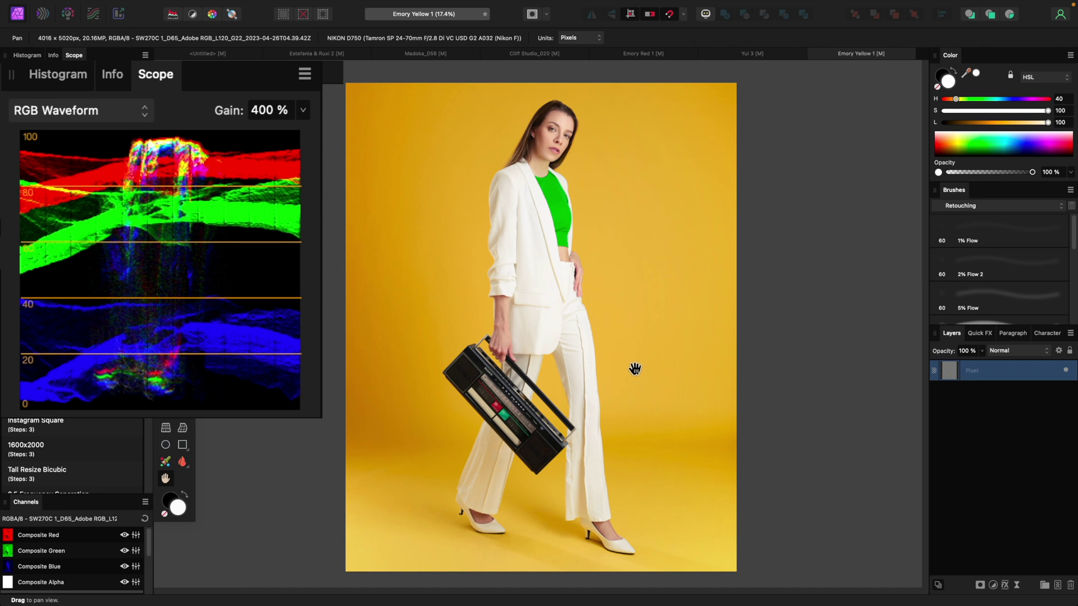
# - Crop the yellow-background portrait to a small patch of the white jacket, about 202 x 526 px
pyautogui.press('c')
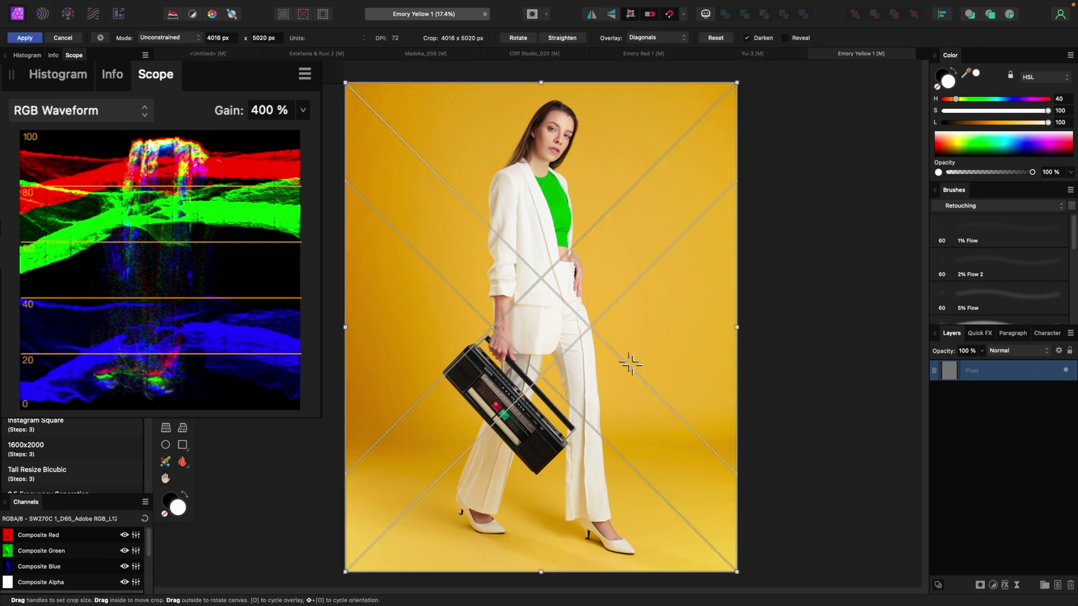
pyautogui.moveTo(737, 571); pyautogui.dragTo(384, 138)
pyautogui.moveTo(371, 124); pyautogui.dragTo(543, 270)
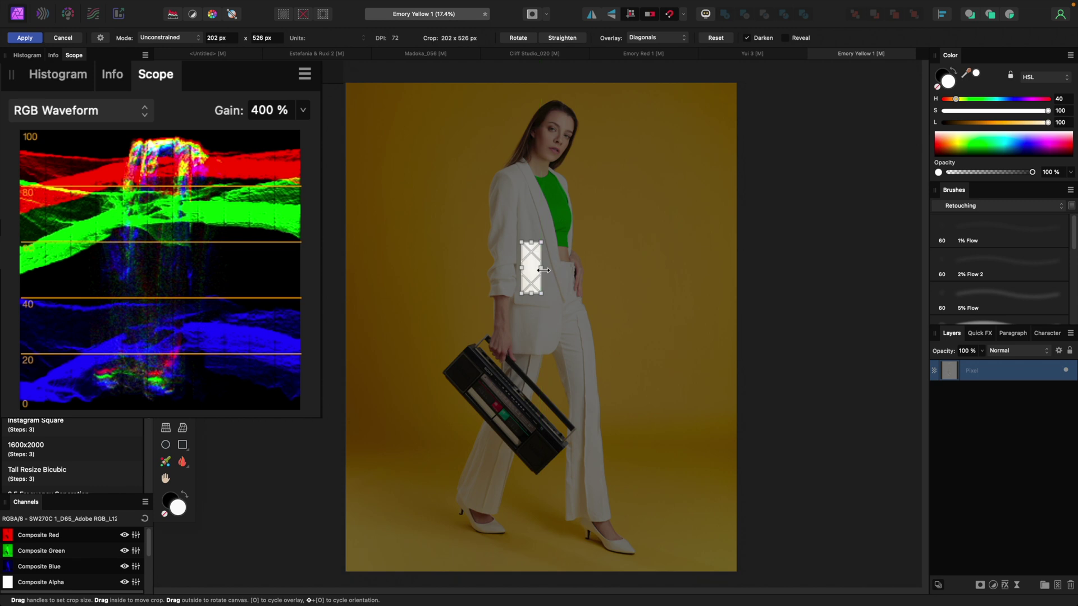
pyautogui.press('Return')
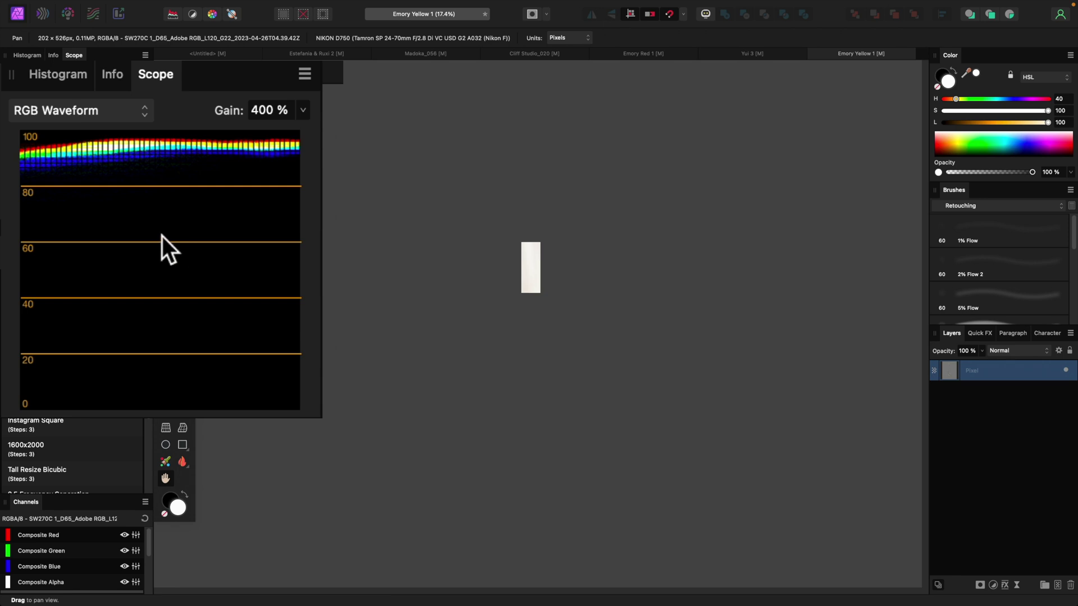
# - Add a Curves Adjustment to the cropped jacket patch and lower the Red channel's white point to X 1, Y 0.983
pyautogui.click(993, 585)
pyautogui.click(1014, 439)
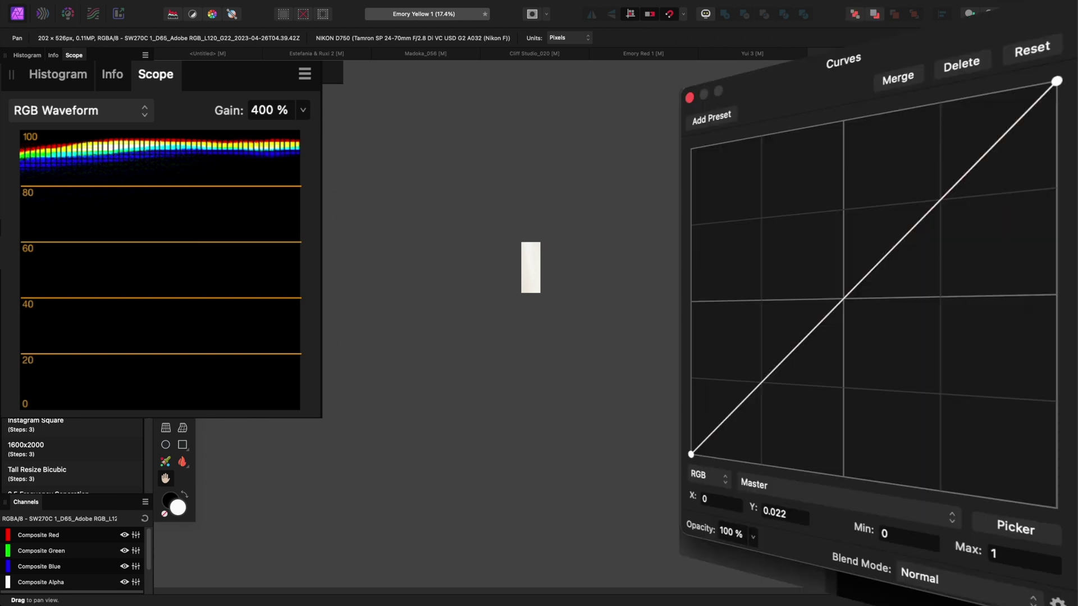
pyautogui.click(817, 494)
pyautogui.click(809, 524)
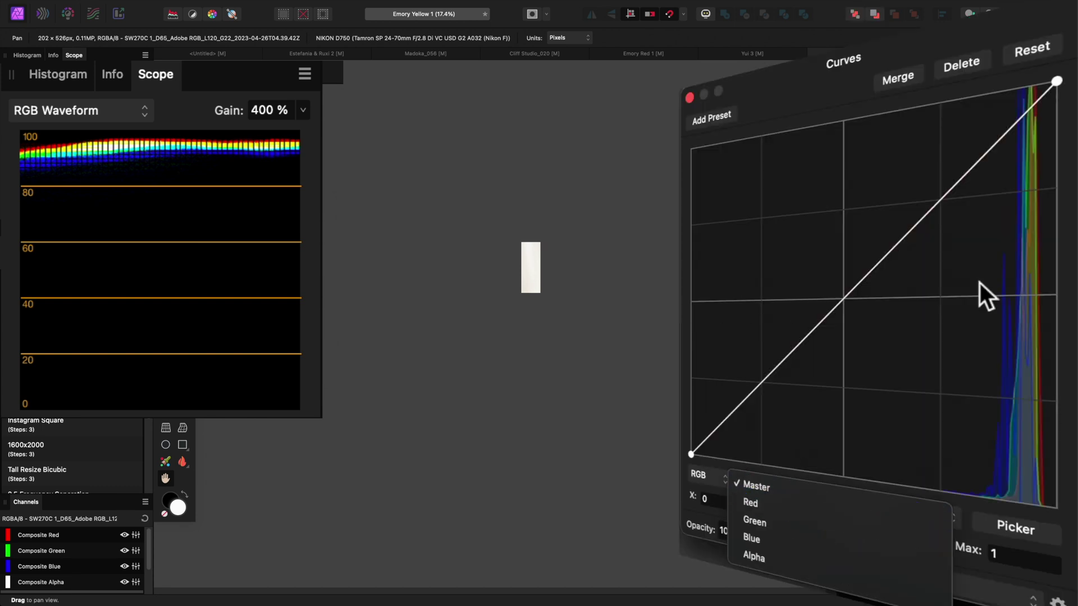
pyautogui.moveTo(1057, 82); pyautogui.dragTo(1065, 93)
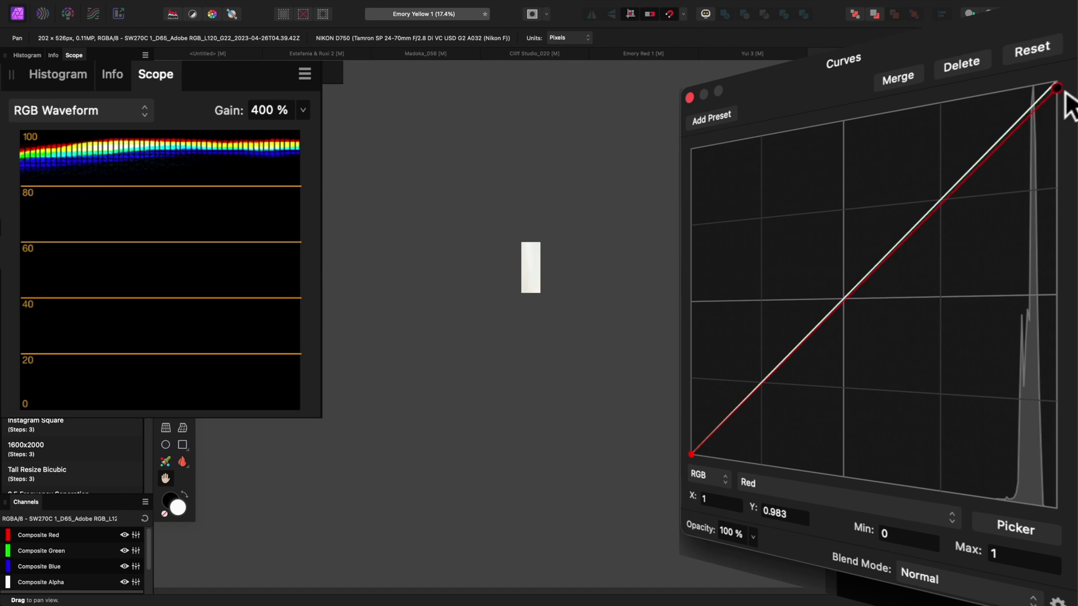
# - Move the Blue channel's white point to X 0.979, Y 1 on the jacket patch's curve and close the Curves settings
pyautogui.click(867, 500)
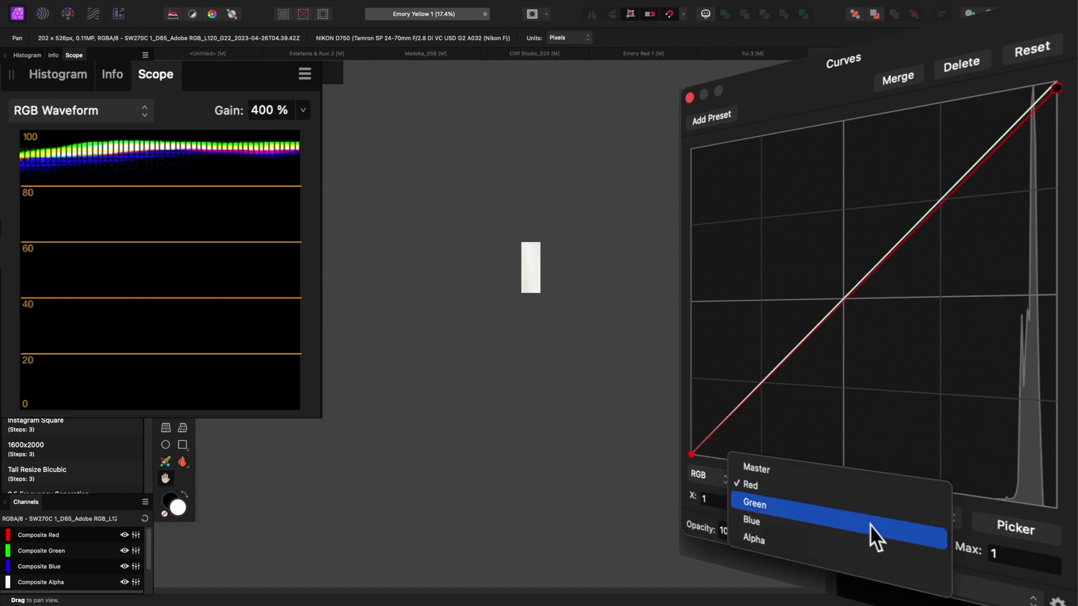
pyautogui.click(881, 562)
pyautogui.click(1056, 84)
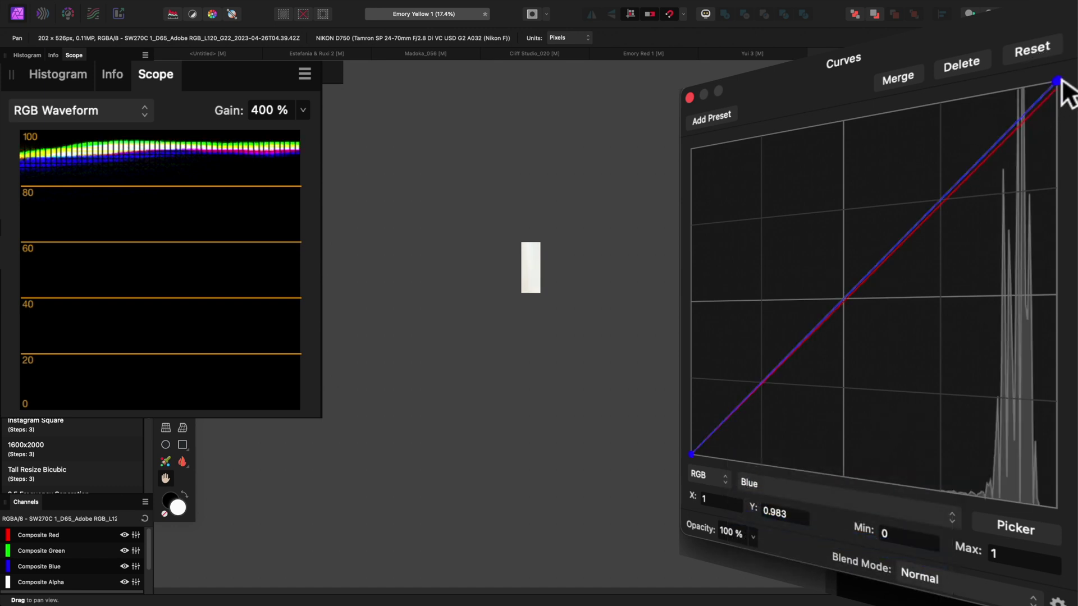
pyautogui.moveTo(1058, 85); pyautogui.dragTo(1049, 84)
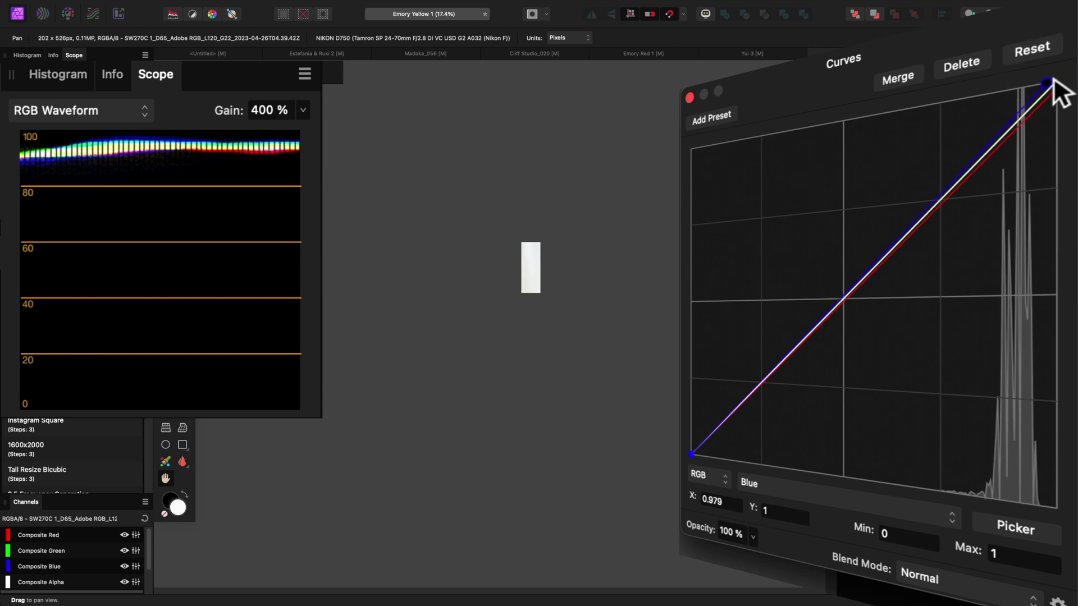
pyautogui.click(689, 97)
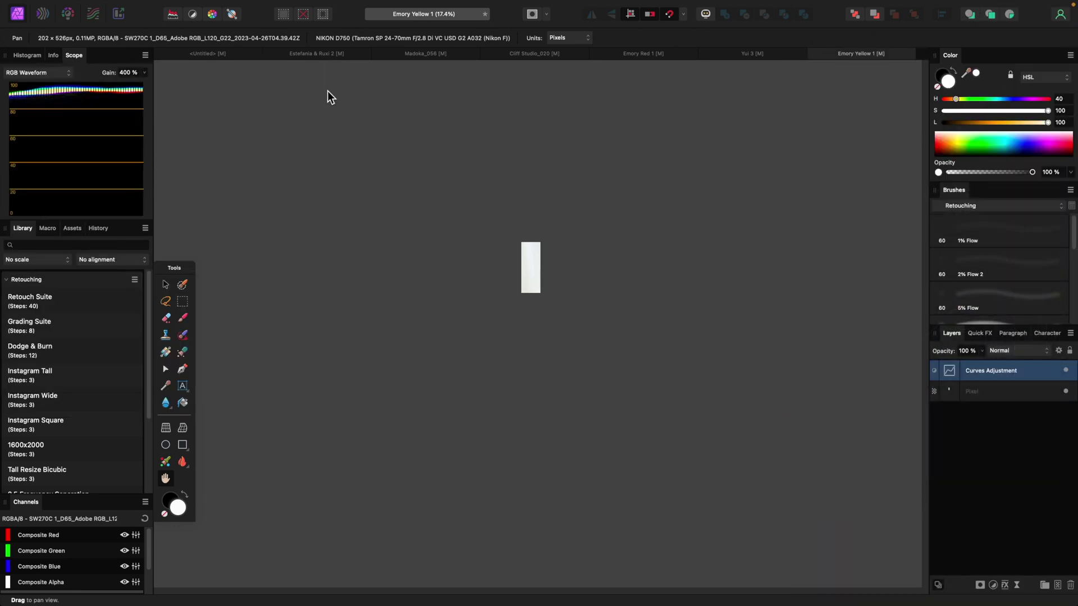
# - Unclip the canvas to restore the full yellow-background portrait with the curves correction applied
pyautogui.moveTo(213, 5)
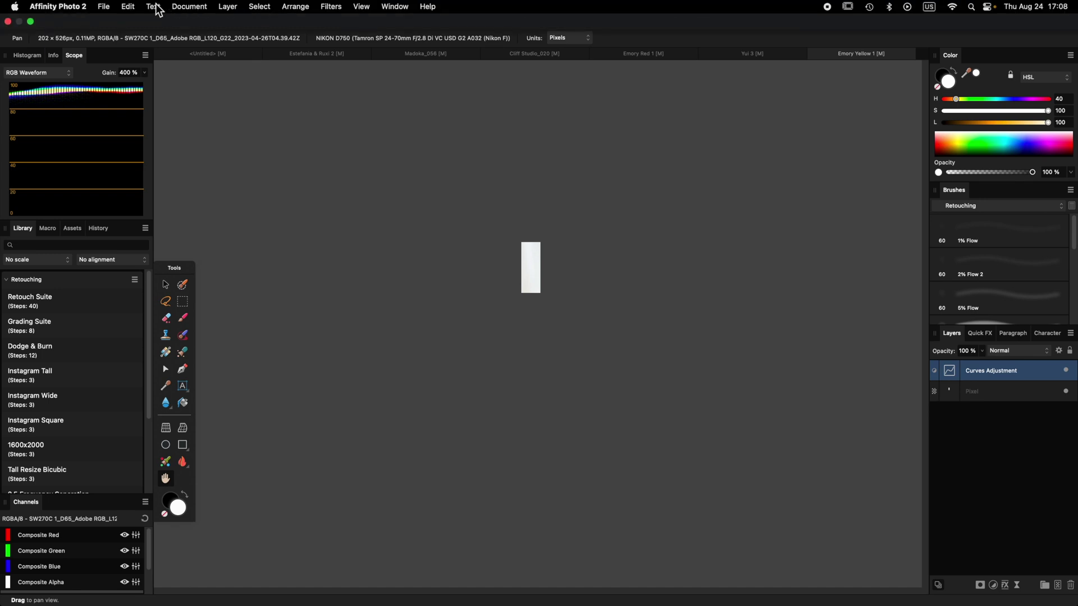
pyautogui.click(180, 7)
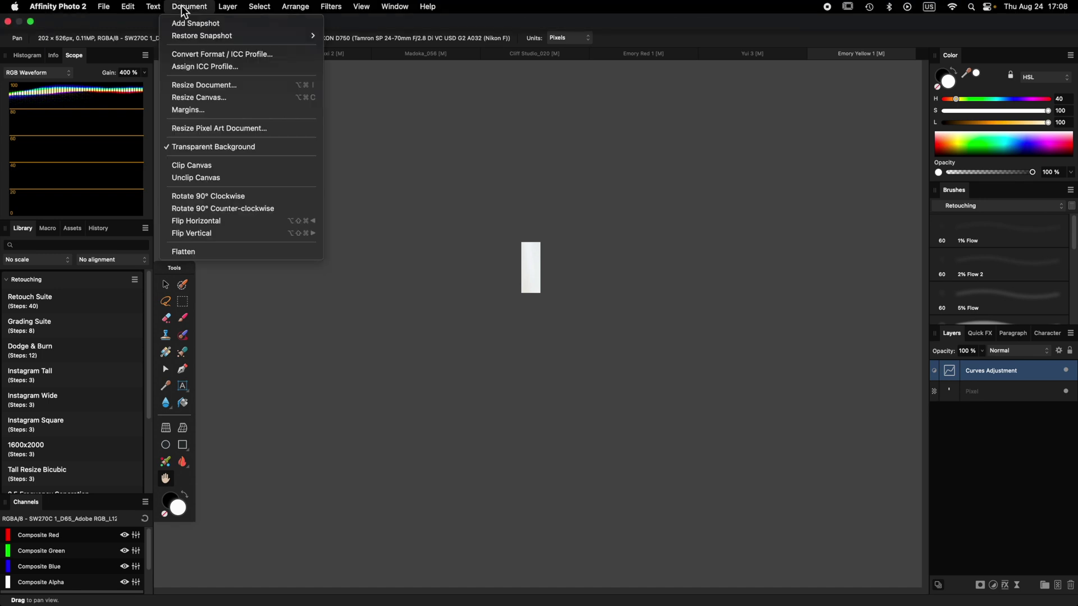
pyautogui.click(217, 182)
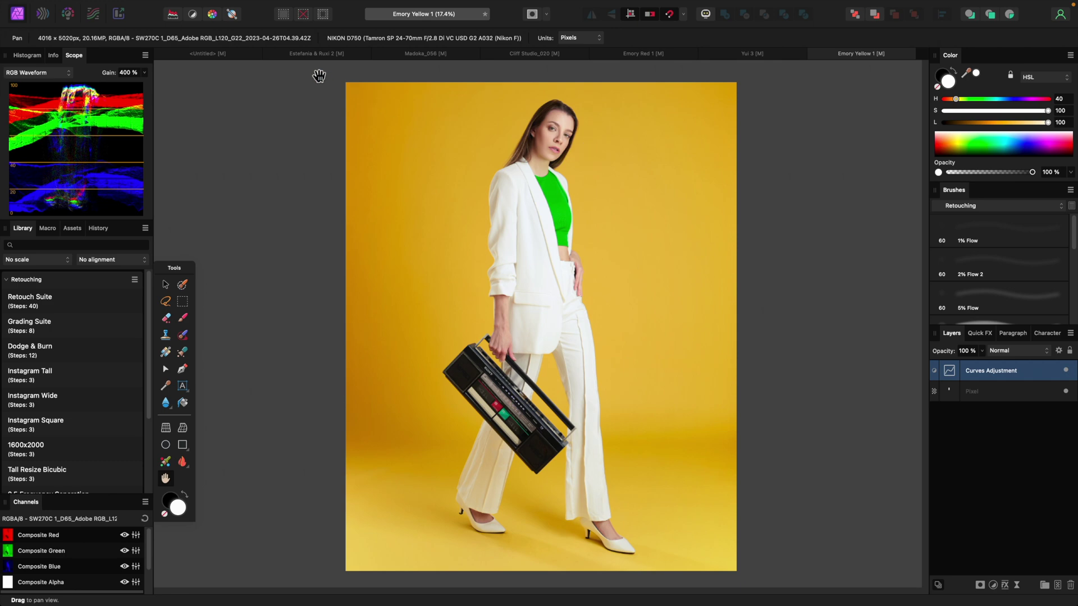
# - Switch to the portrait of the two women and compare RGB Waveform with RGB Parade, leaving the scope on RGB Parade
pyautogui.click(316, 54)
pyautogui.click(113, 113)
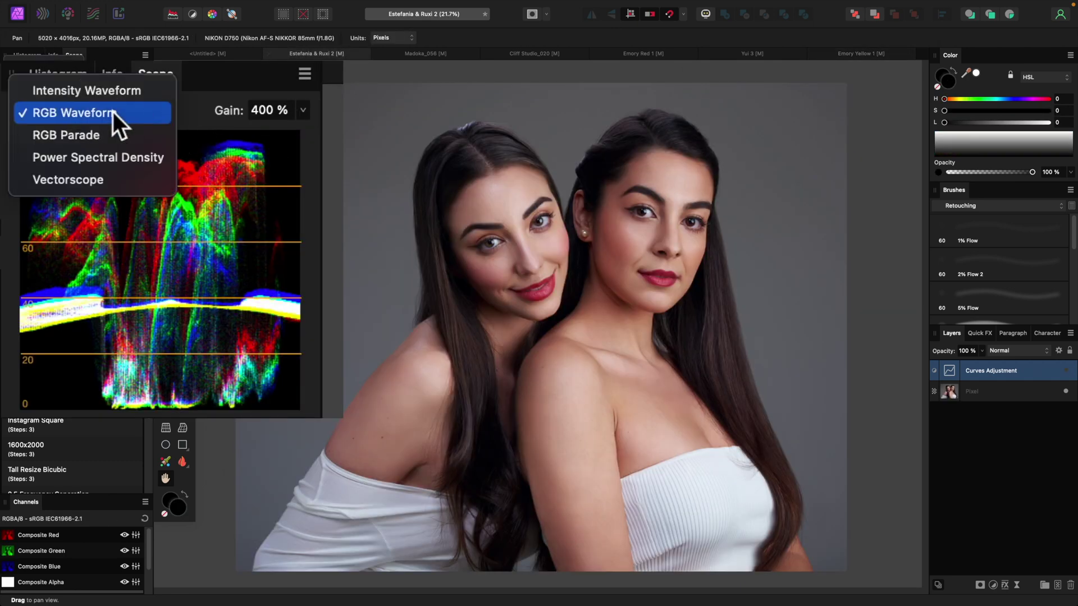
pyautogui.click(111, 141)
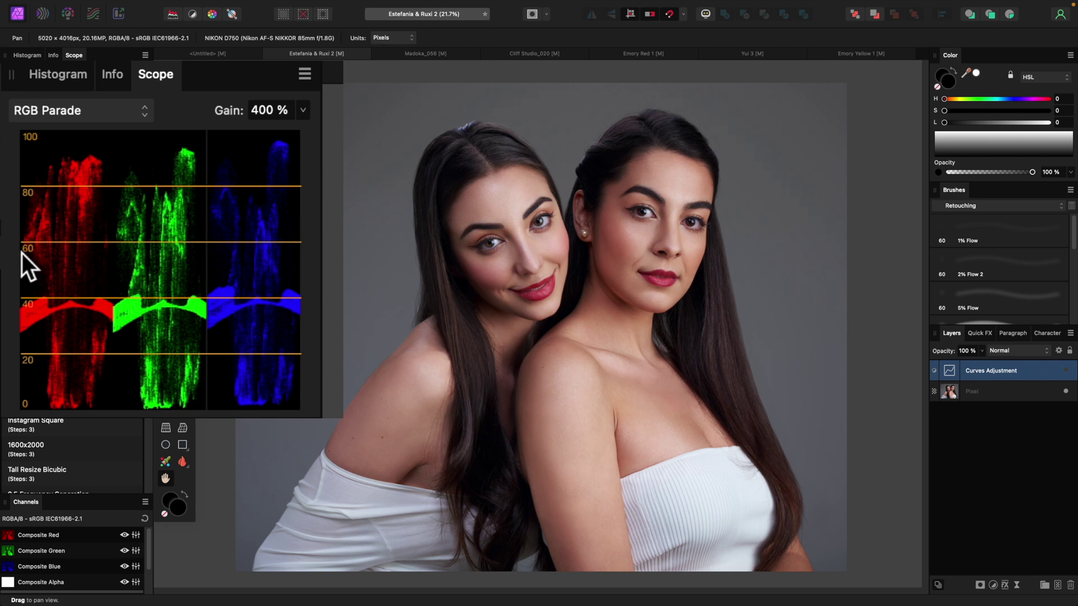
pyautogui.click(68, 115)
pyautogui.click(67, 99)
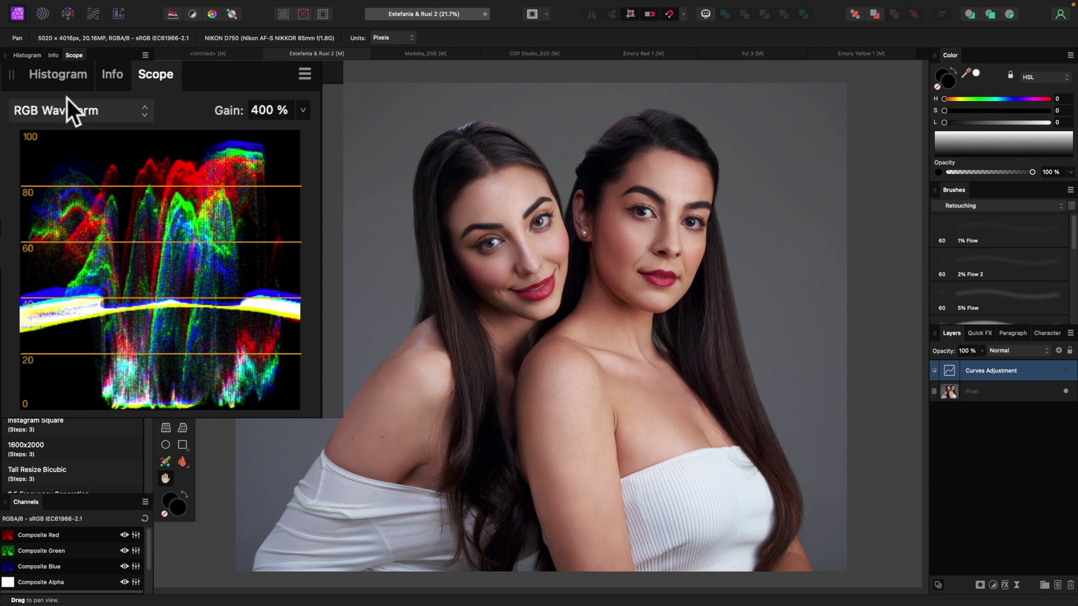
pyautogui.click(65, 104)
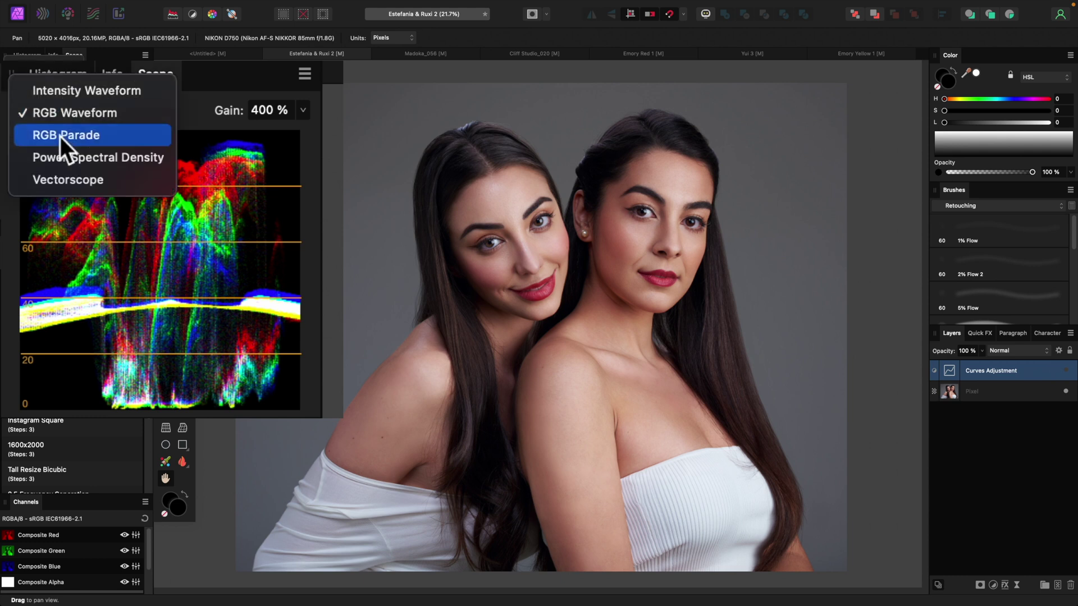
pyautogui.click(59, 136)
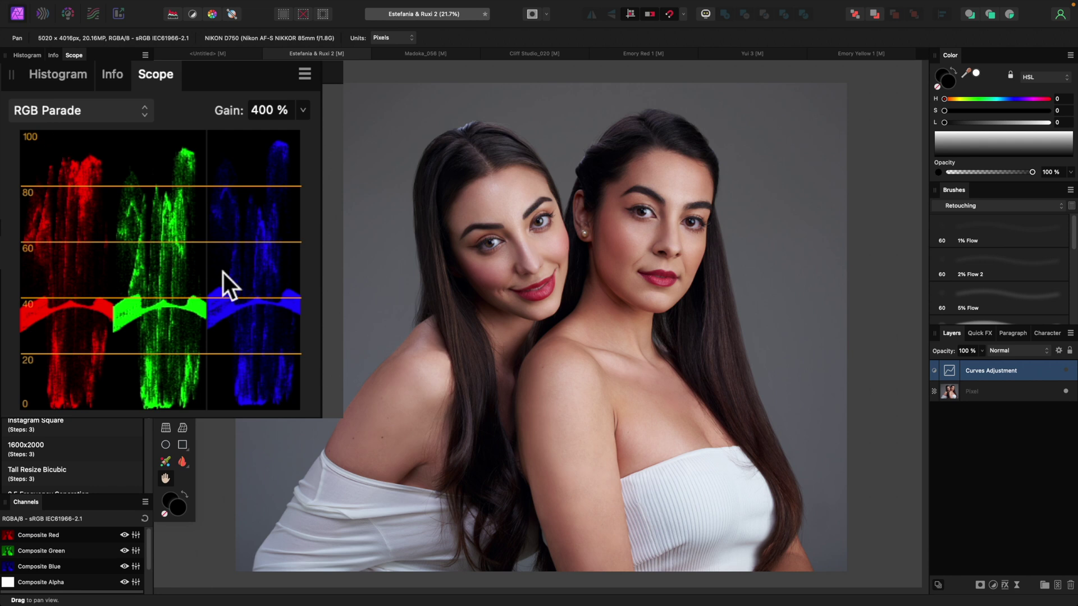
# - Delete the Curves Adjustment from the dark-blazer portrait on the pale background and set its scope to RGB Parade
pyautogui.click(741, 54)
pyautogui.press('Delete')
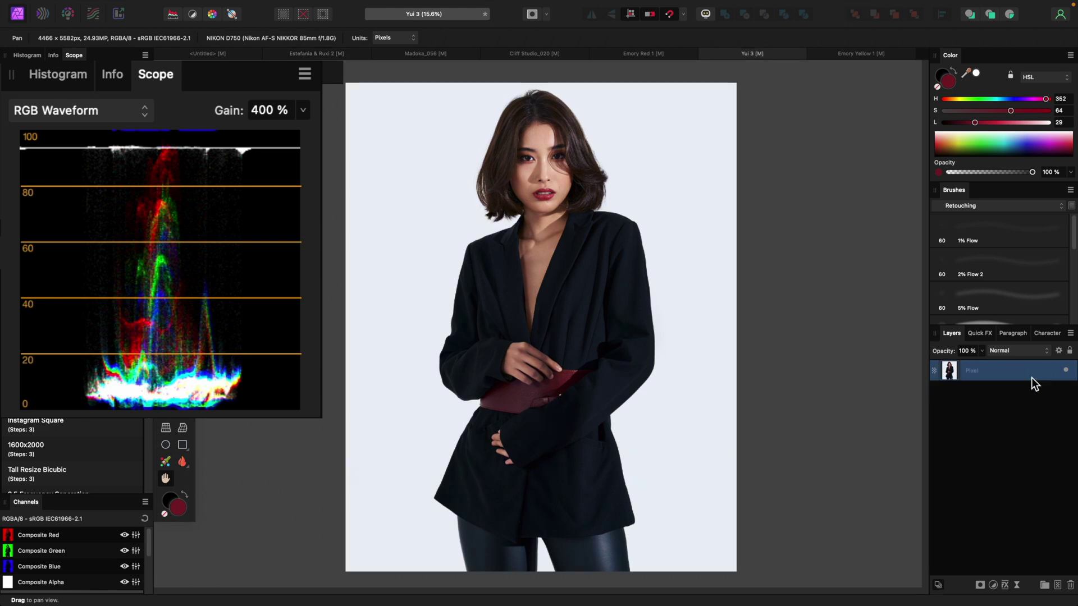
pyautogui.click(134, 113)
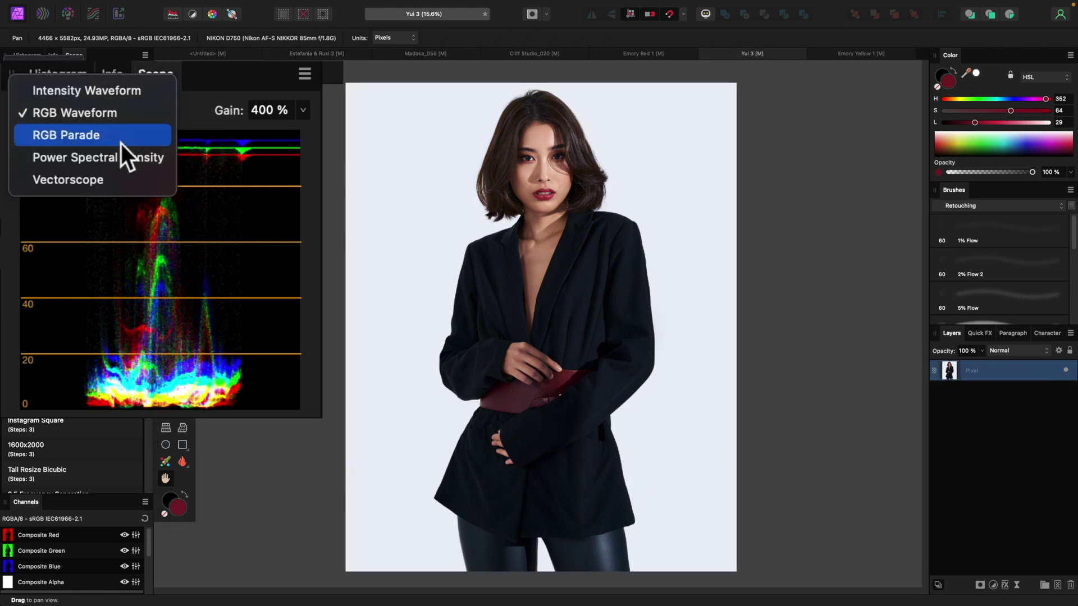
pyautogui.click(120, 143)
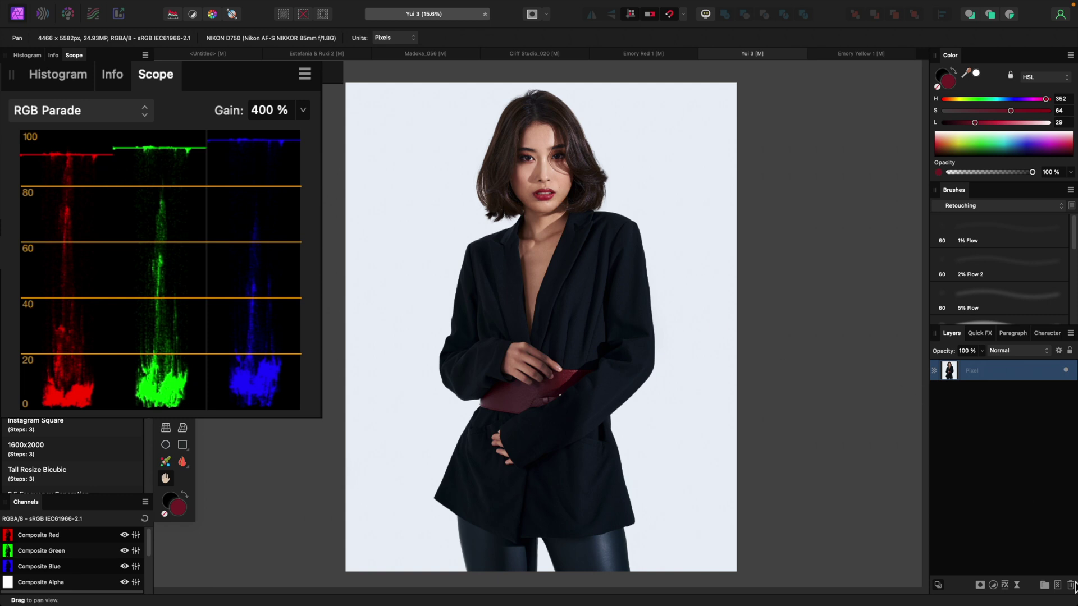
# - Add a Curves Adjustment to the dark-blazer portrait and lower the Blue channel's white point to X 1, Y 0.974
pyautogui.click(992, 585)
pyautogui.click(993, 439)
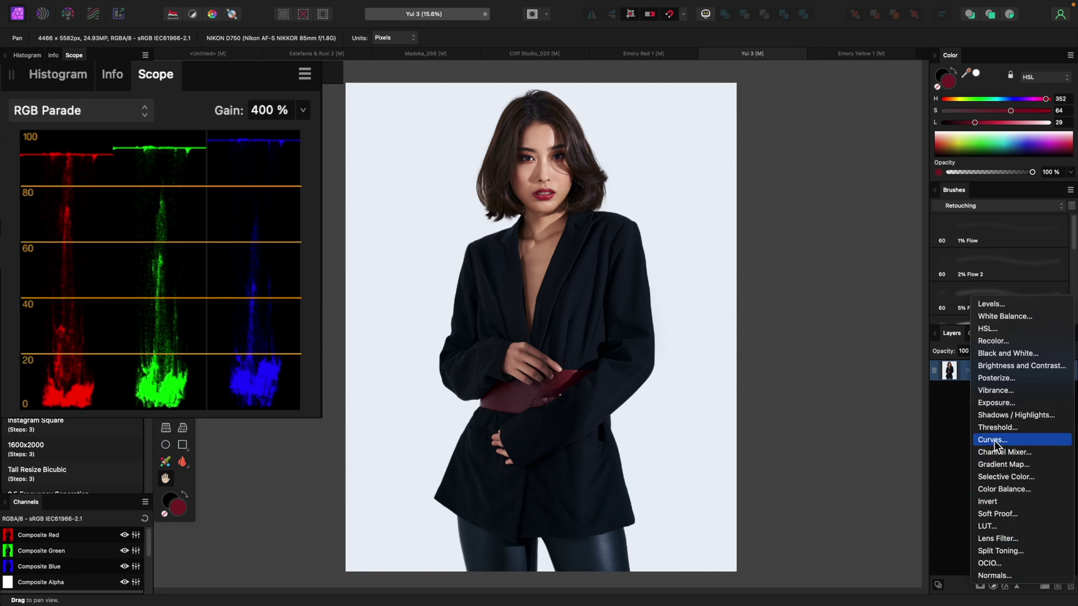
pyautogui.click(851, 472)
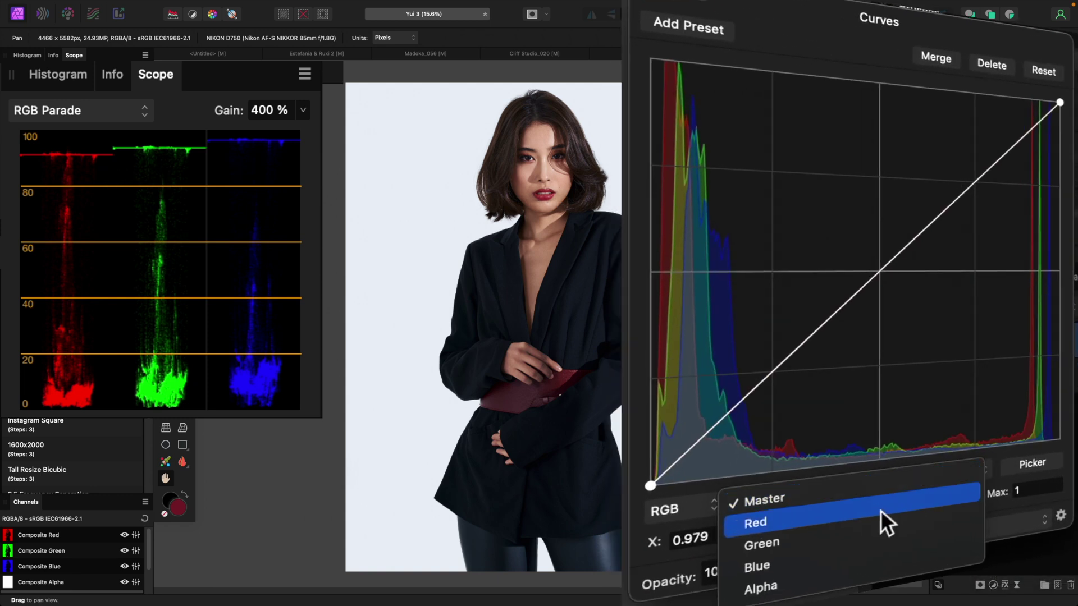
pyautogui.click(881, 557)
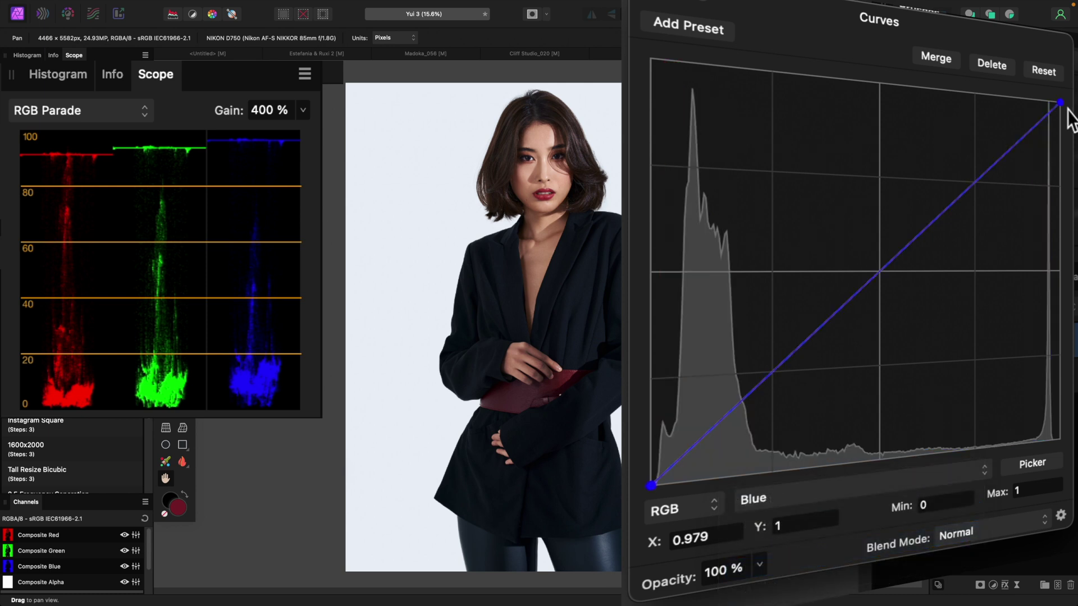
pyautogui.moveTo(1062, 106); pyautogui.dragTo(1066, 117)
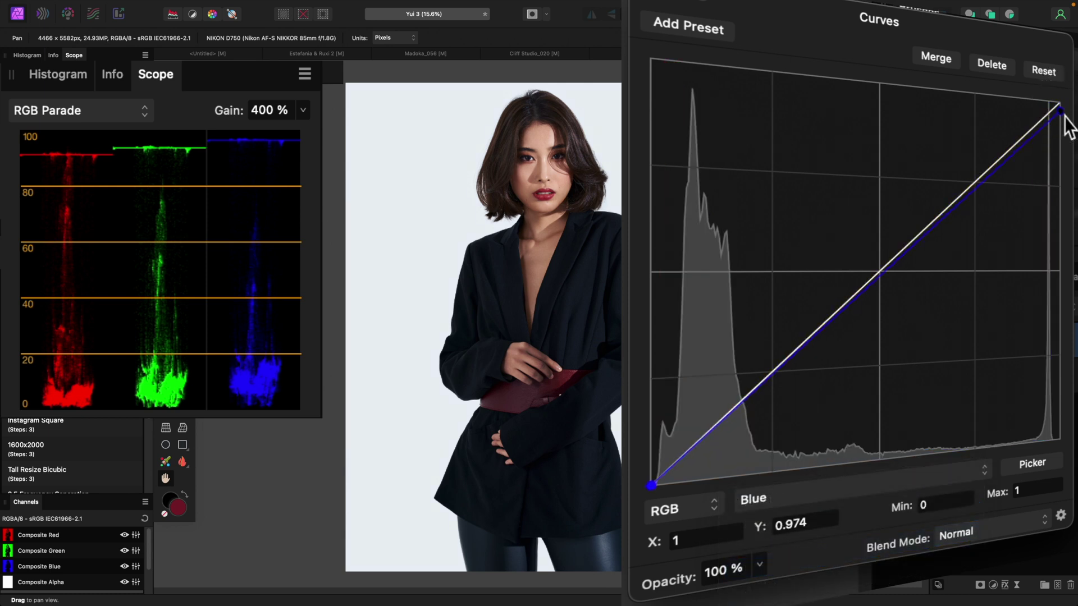
# - Set the Red channel's white point to X 0.979, Y 1 and its black point to X 0, Y 0.021
pyautogui.click(905, 481)
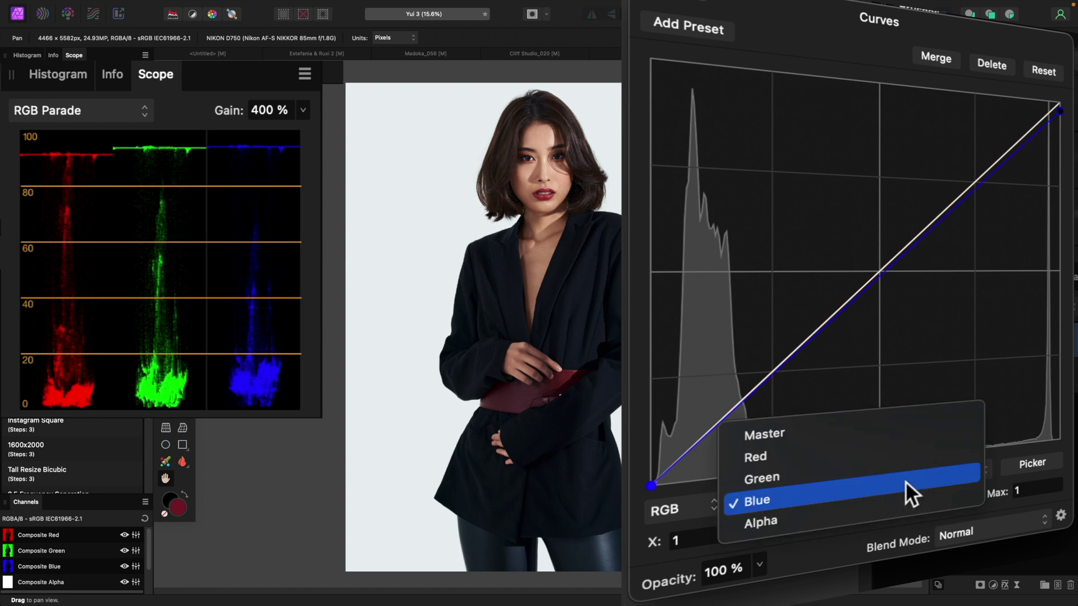
pyautogui.click(905, 448)
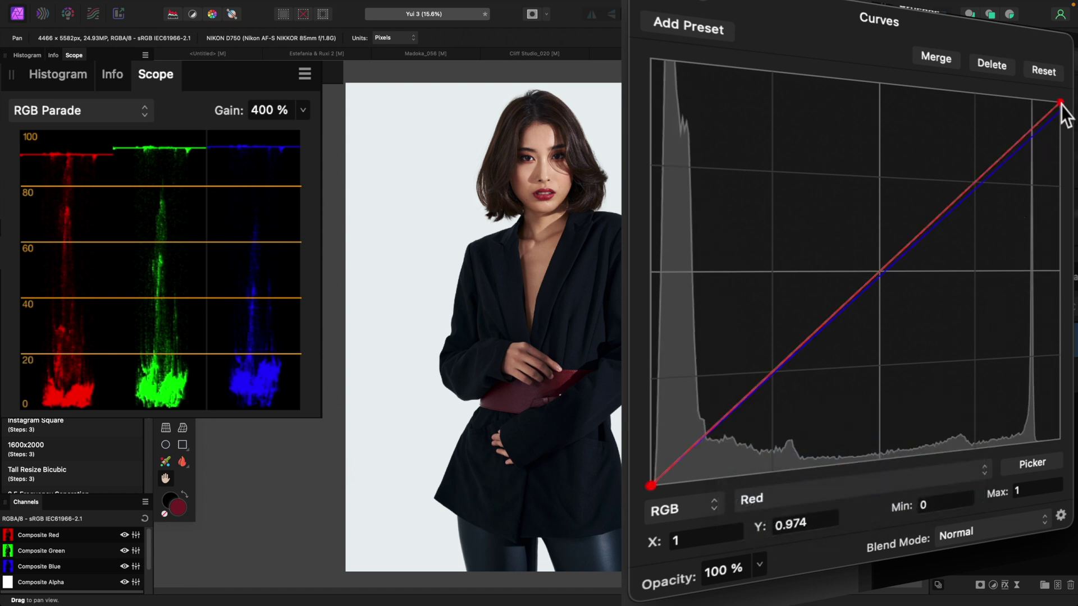
pyautogui.moveTo(1061, 110); pyautogui.dragTo(1053, 102)
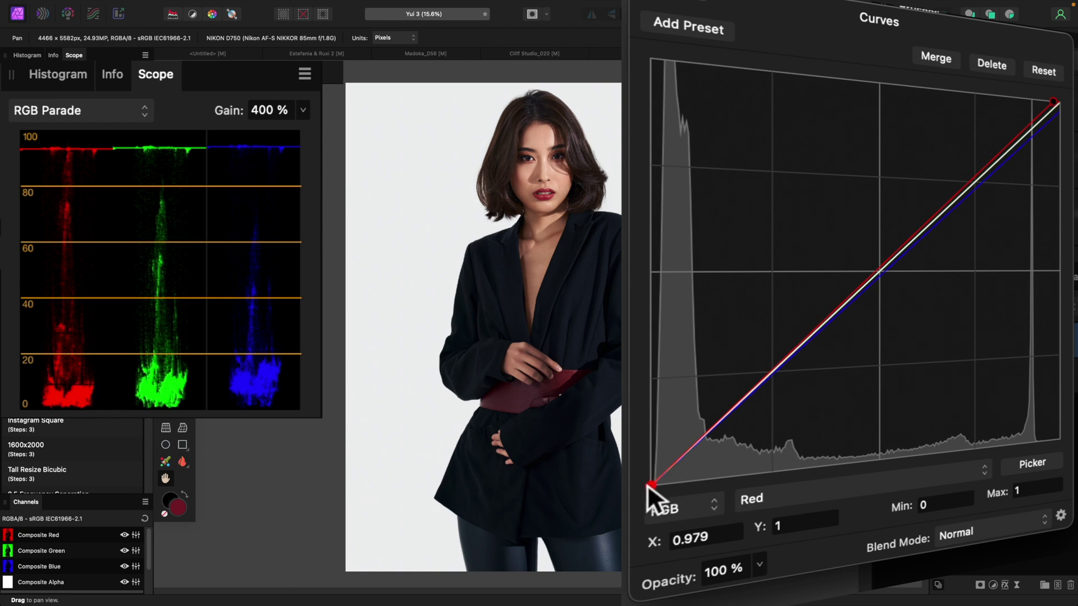
pyautogui.moveTo(652, 484); pyautogui.dragTo(648, 484)
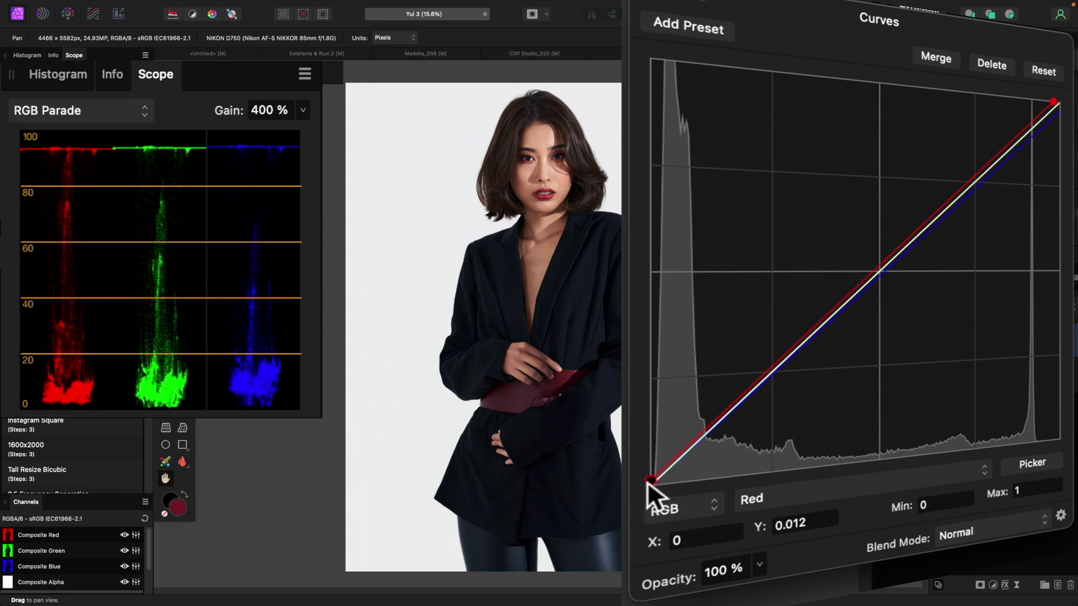
pyautogui.moveTo(649, 482); pyautogui.dragTo(649, 479)
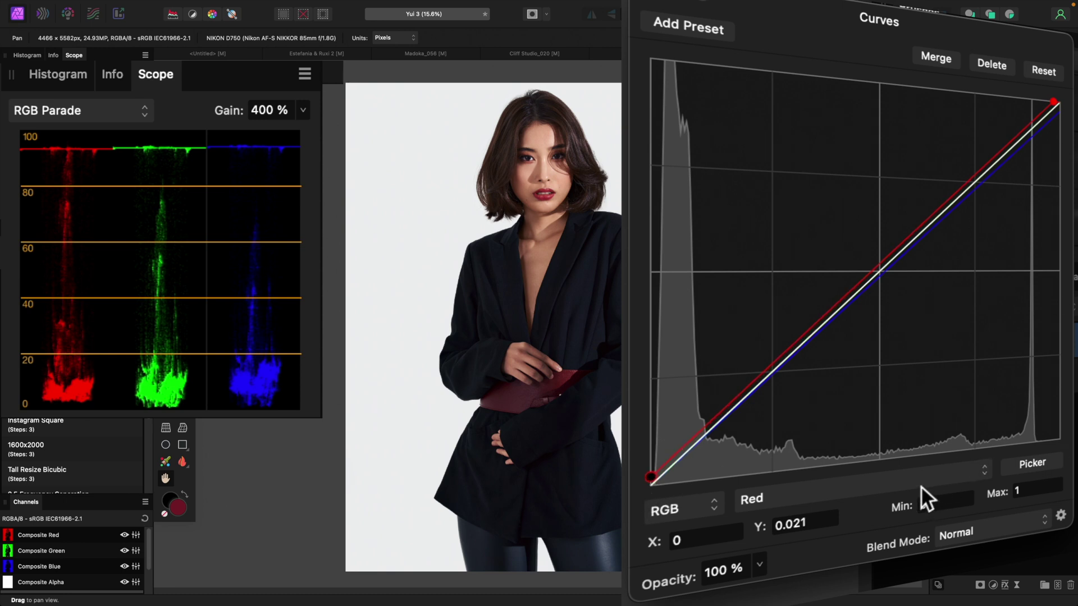
# - Shift the Blue channel's black point slightly to bring the blue shadows down level with red and green
pyautogui.click(915, 505)
pyautogui.click(914, 540)
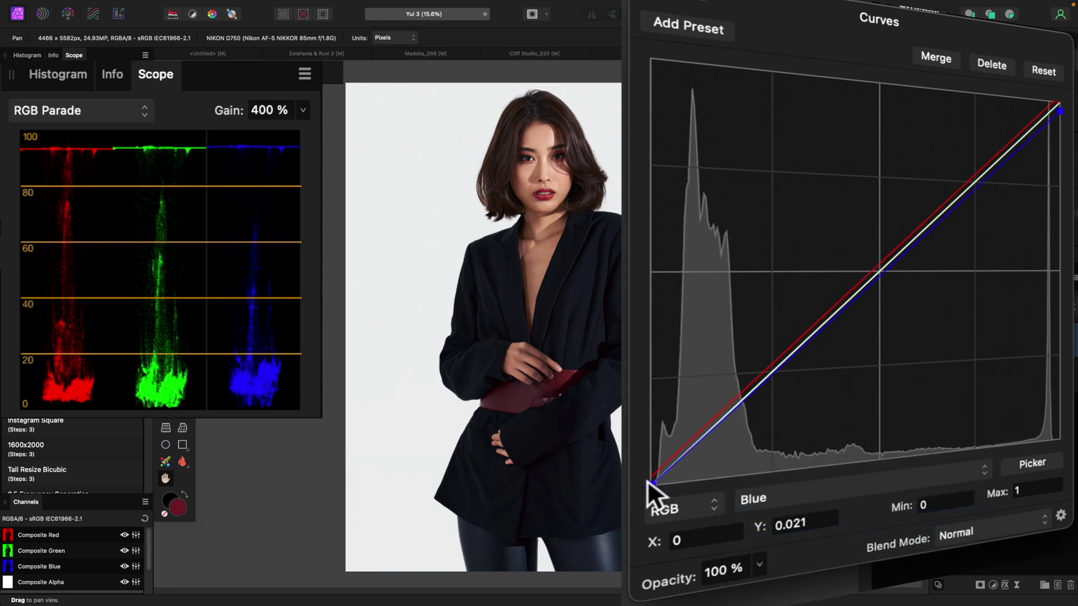
pyautogui.moveTo(656, 488); pyautogui.dragTo(654, 489)
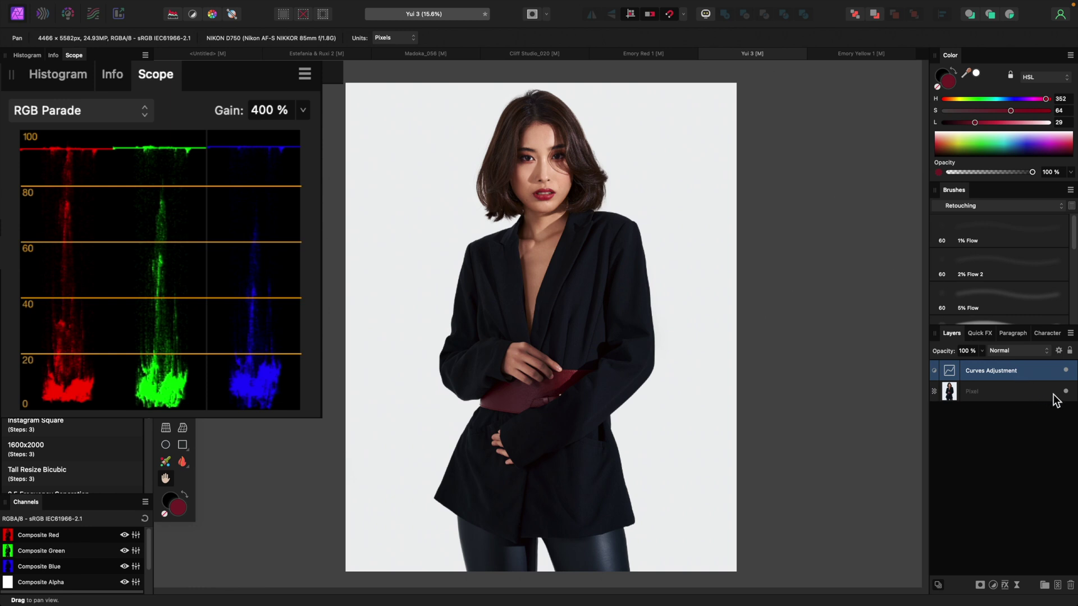
# - Toggle the Curves Adjustment's visibility to compare the dark-blazer portrait before and after the correction
pyautogui.click(1066, 371)
pyautogui.click(1065, 371)
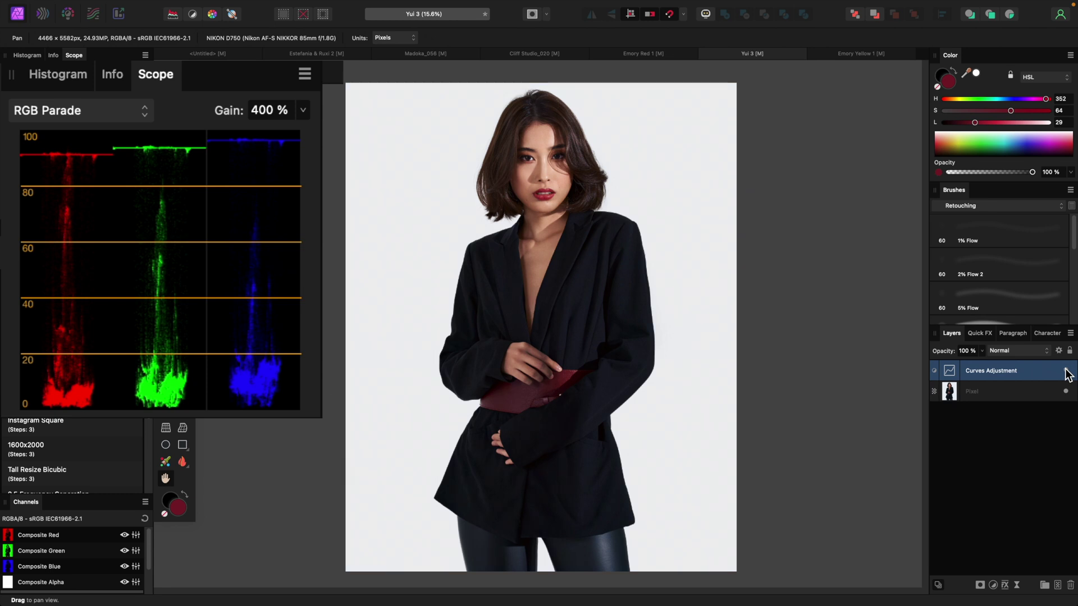
pyautogui.click(1066, 371)
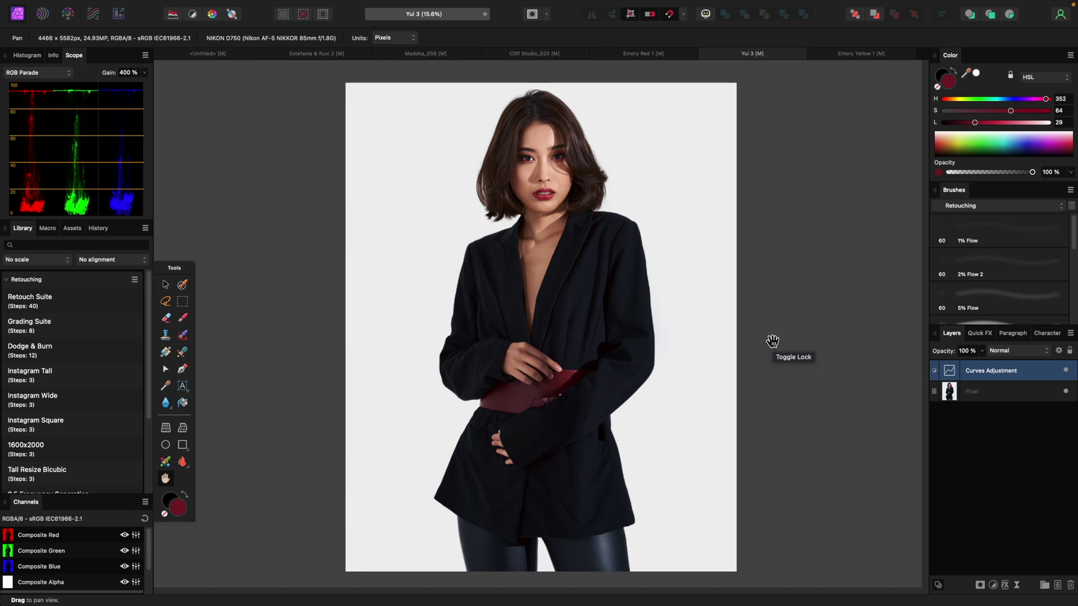
# - Set the scope to Vectorscope and hide the Curves Adjustment to view the uncorrected colors
pyautogui.click(51, 73)
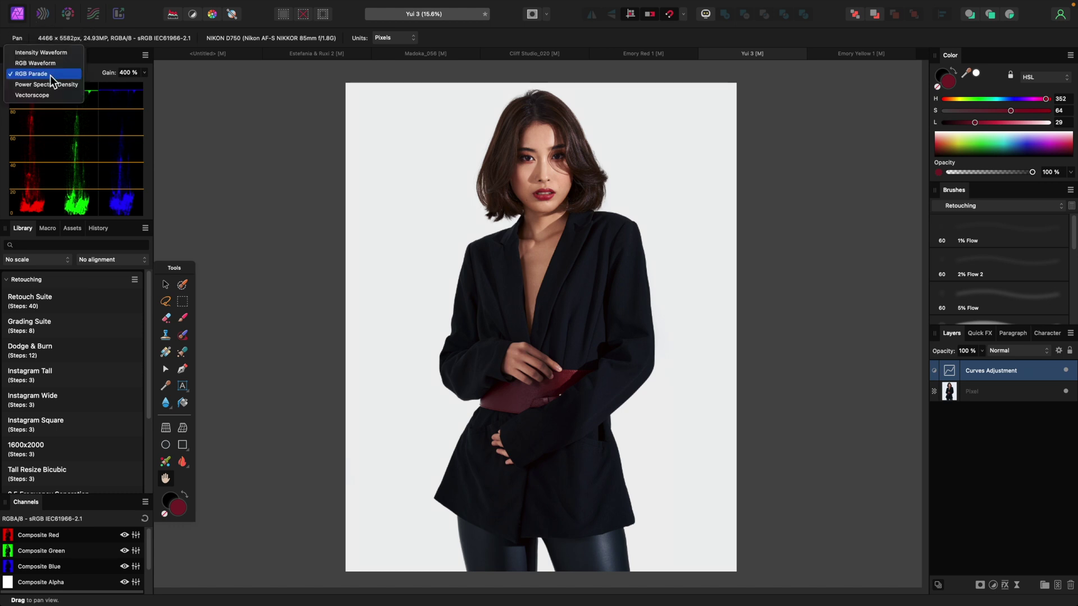
pyautogui.click(32, 95)
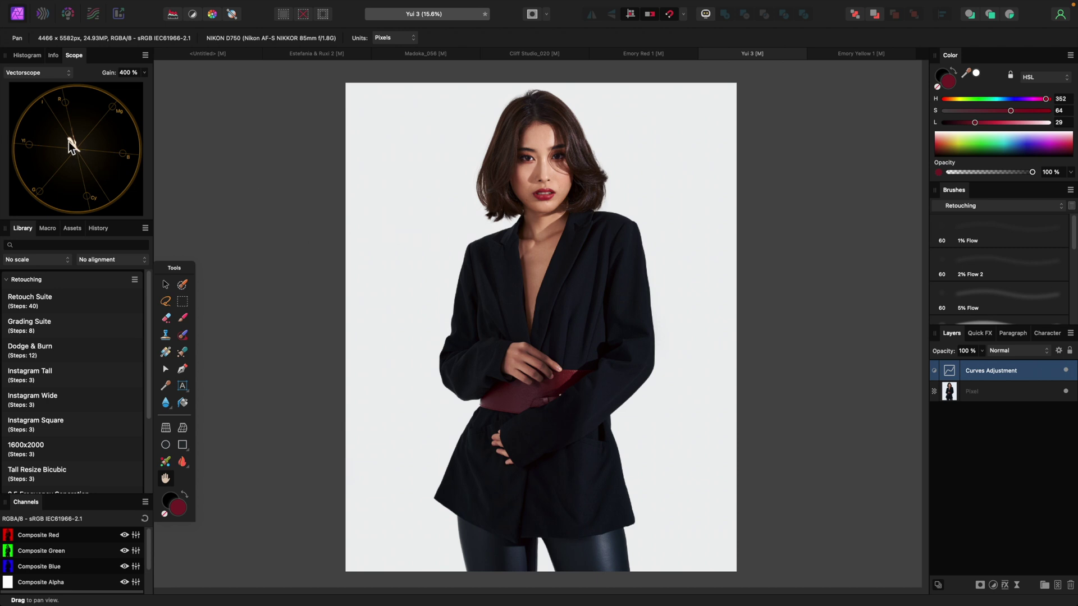
pyautogui.click(1065, 370)
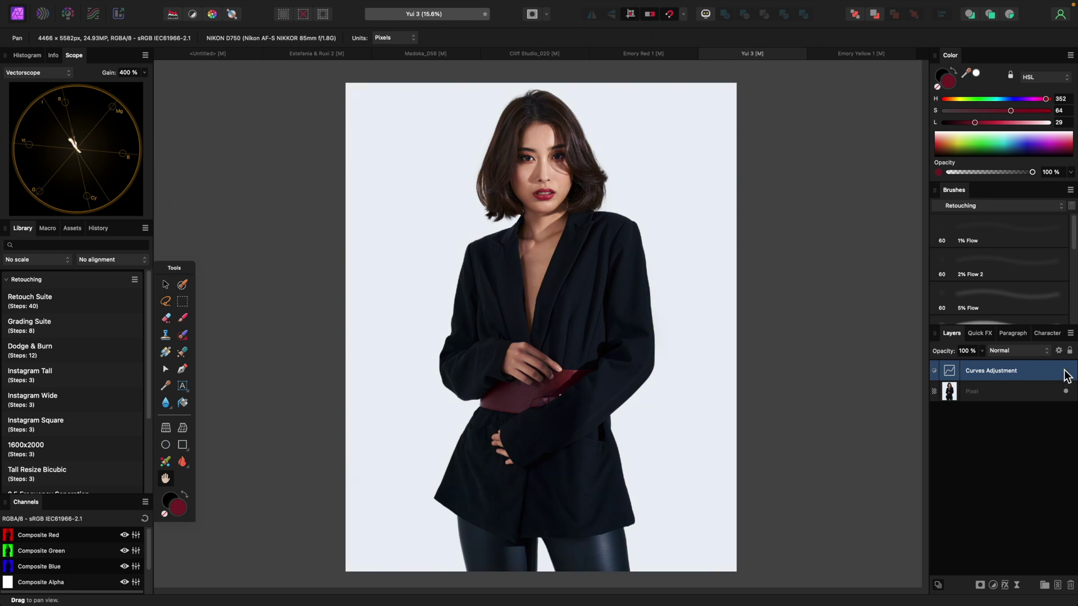